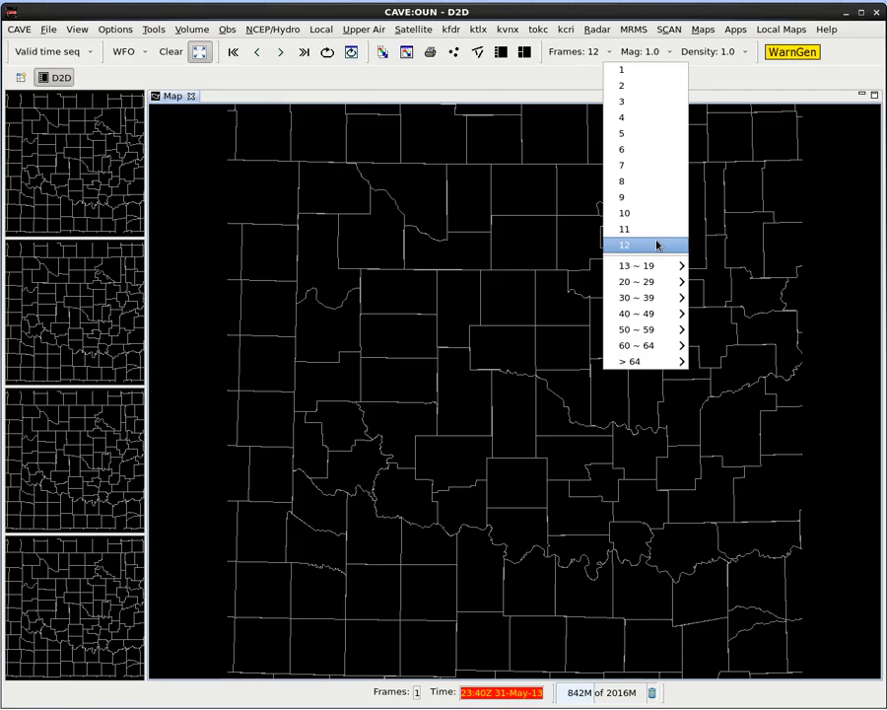
# - Set the display to 12 frames and open a Text Workstation, clearing its window away from the map
pyautogui.click(657, 245)
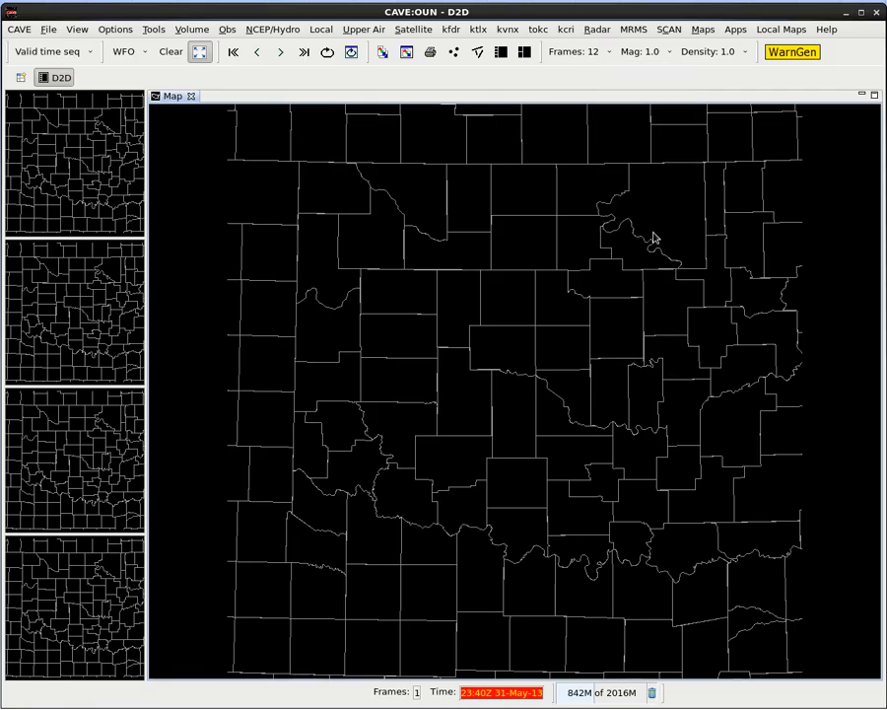
pyautogui.click(20, 30)
pyautogui.moveTo(40, 61)
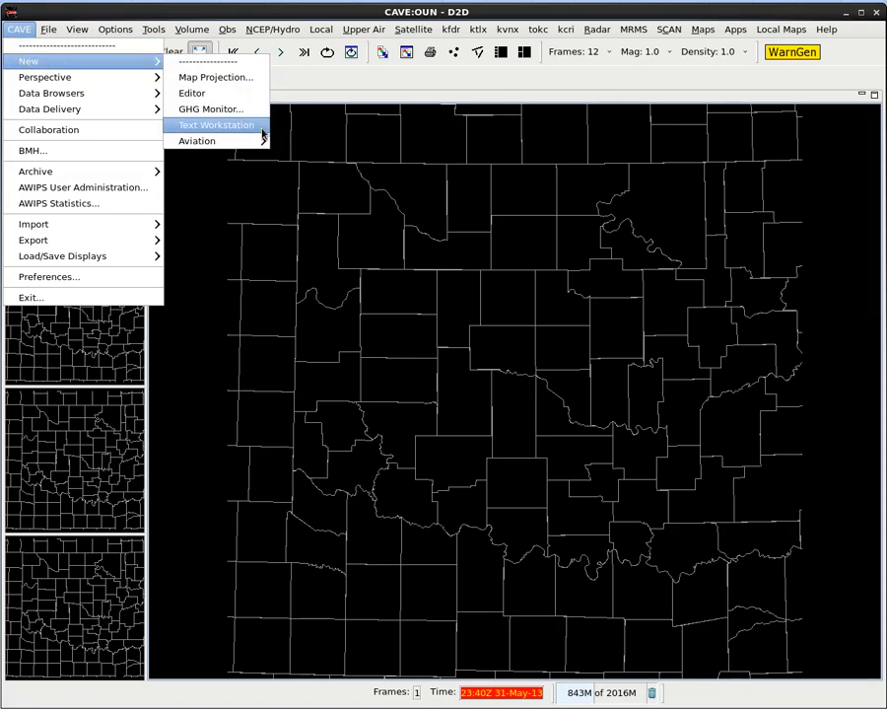
pyautogui.click(216, 125)
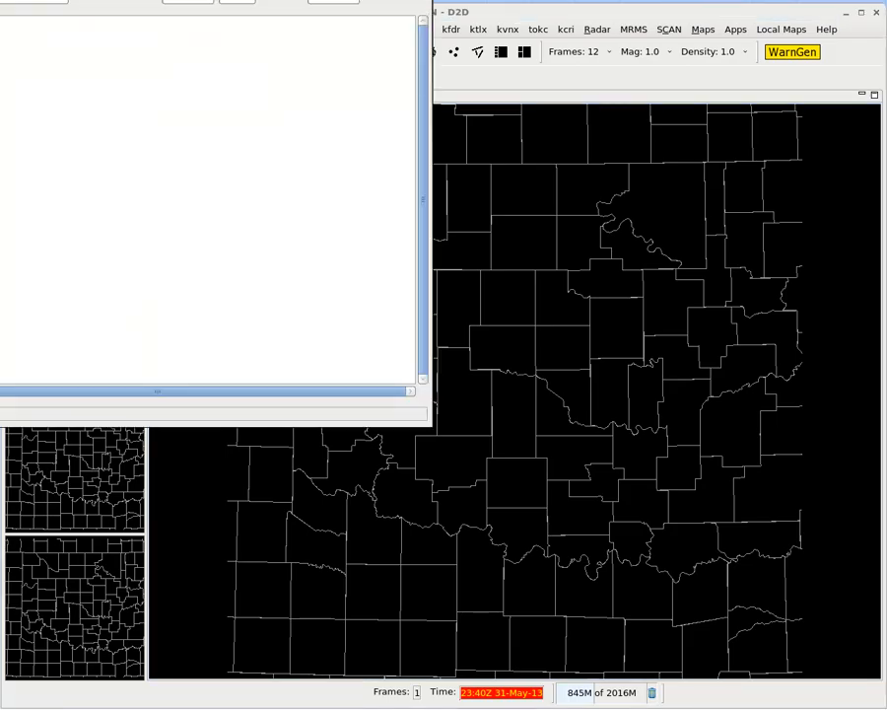
pyautogui.moveTo(303, 26); pyautogui.dragTo(150, 93)
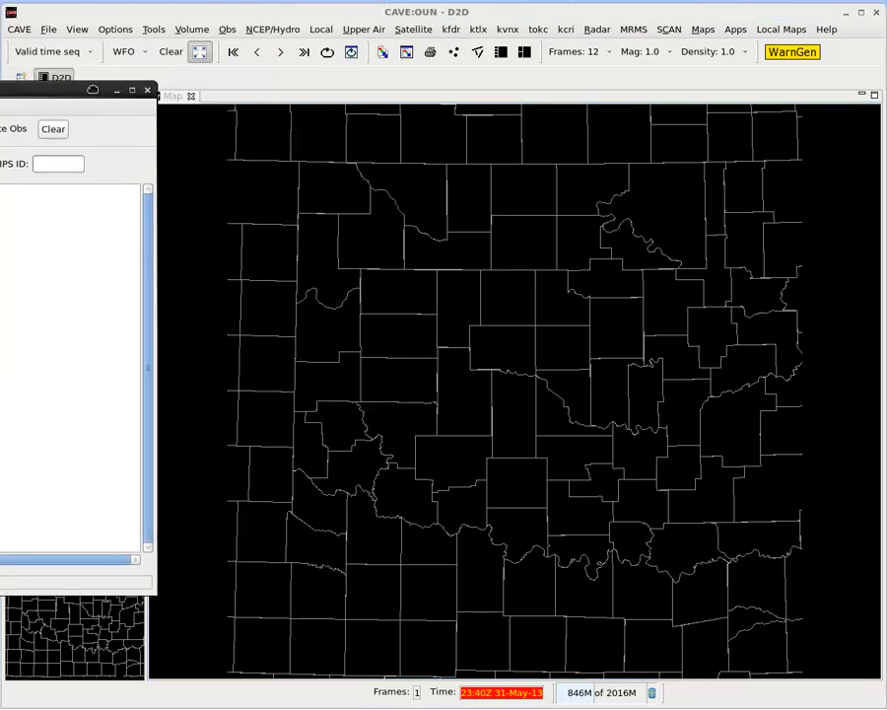
pyautogui.click(147, 90)
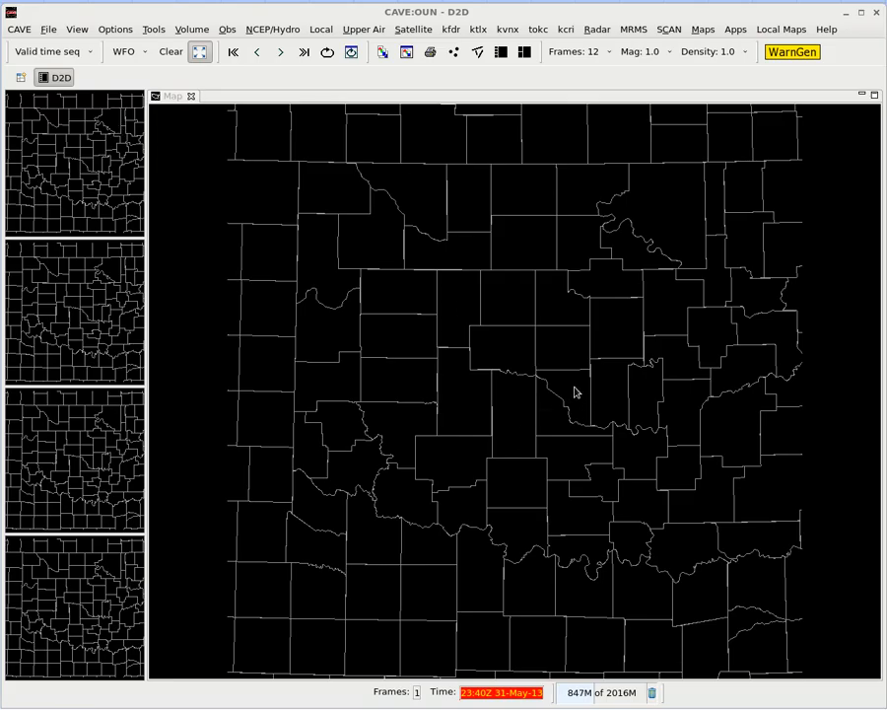
# - Load the kfdr 0.5 Z+SRM8 radar combination and overlay the Cities map
pyautogui.click(452, 32)
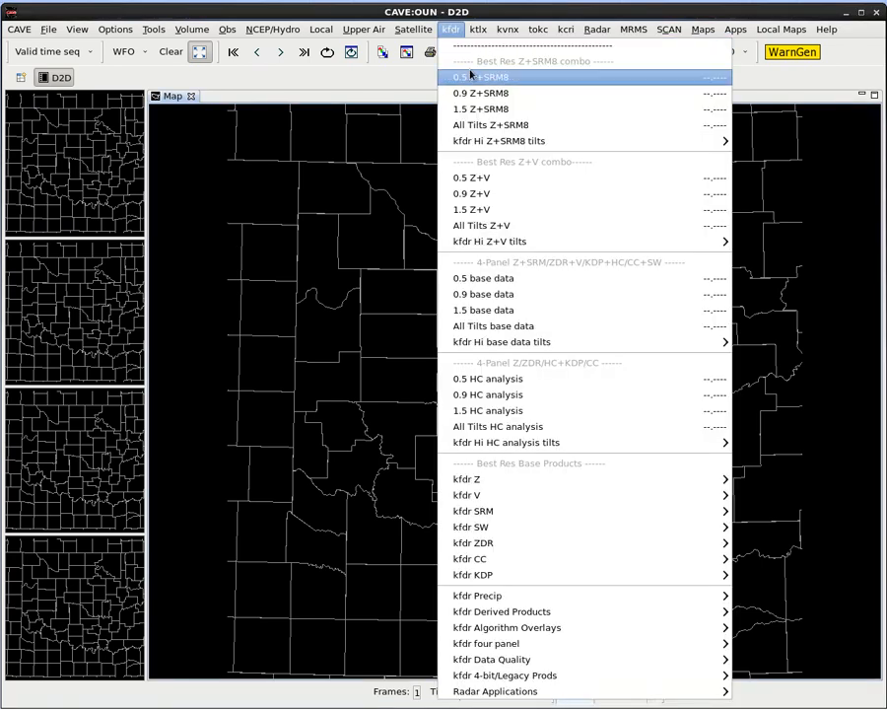
pyautogui.click(538, 77)
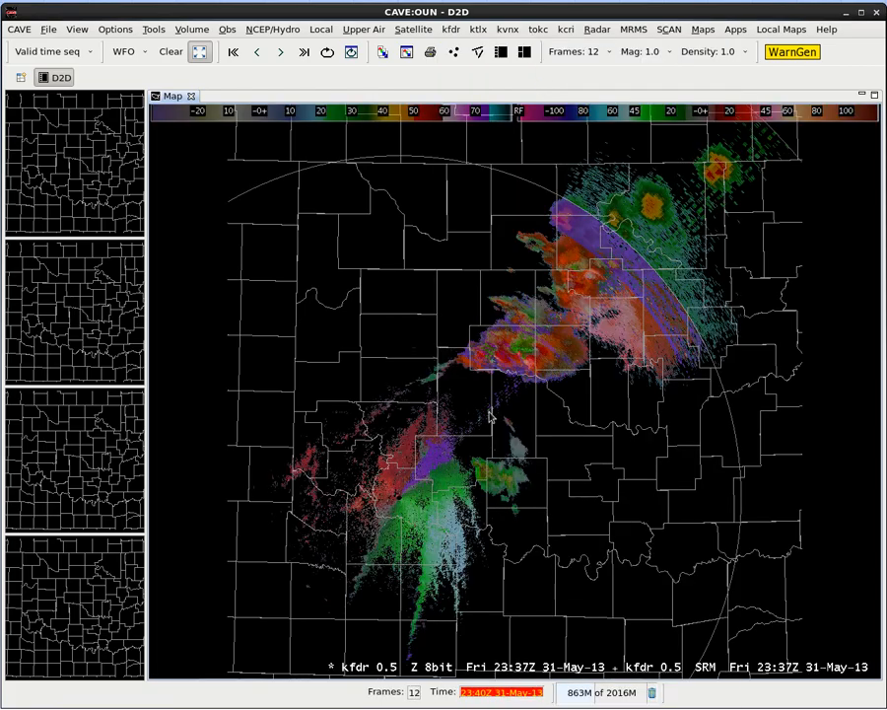
pyautogui.click(702, 31)
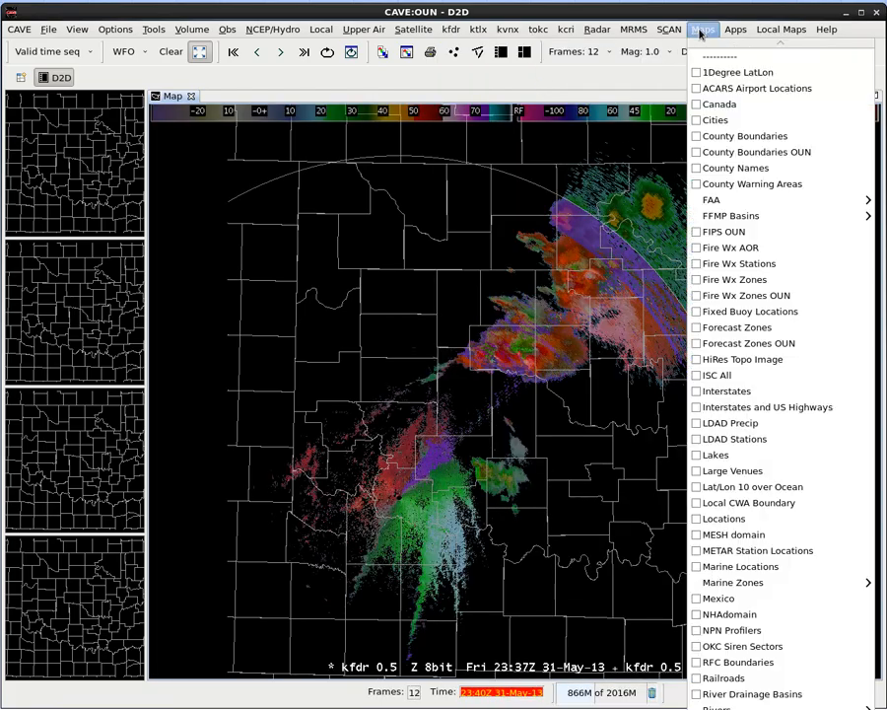
pyautogui.click(709, 121)
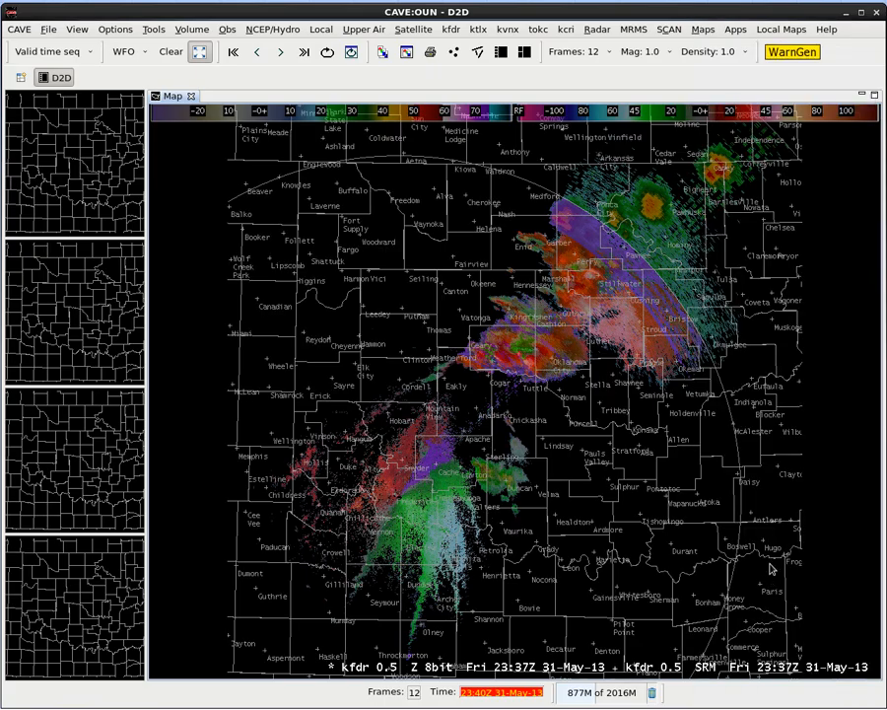
# - Show the map legend and change the Cities overlay's color to yellow
pyautogui.rightClick(786, 623)
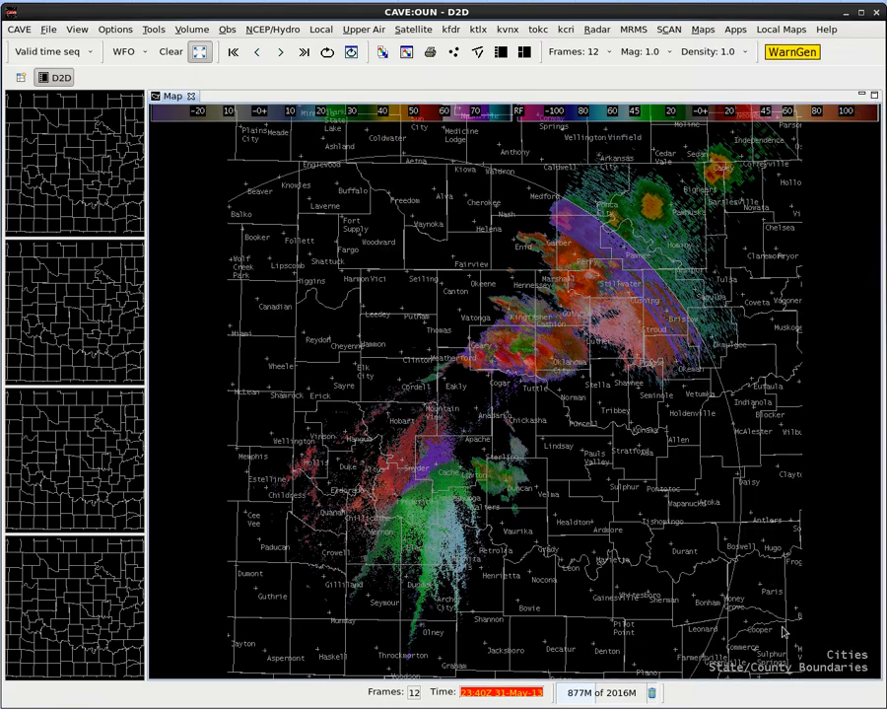
pyautogui.rightClick(848, 655)
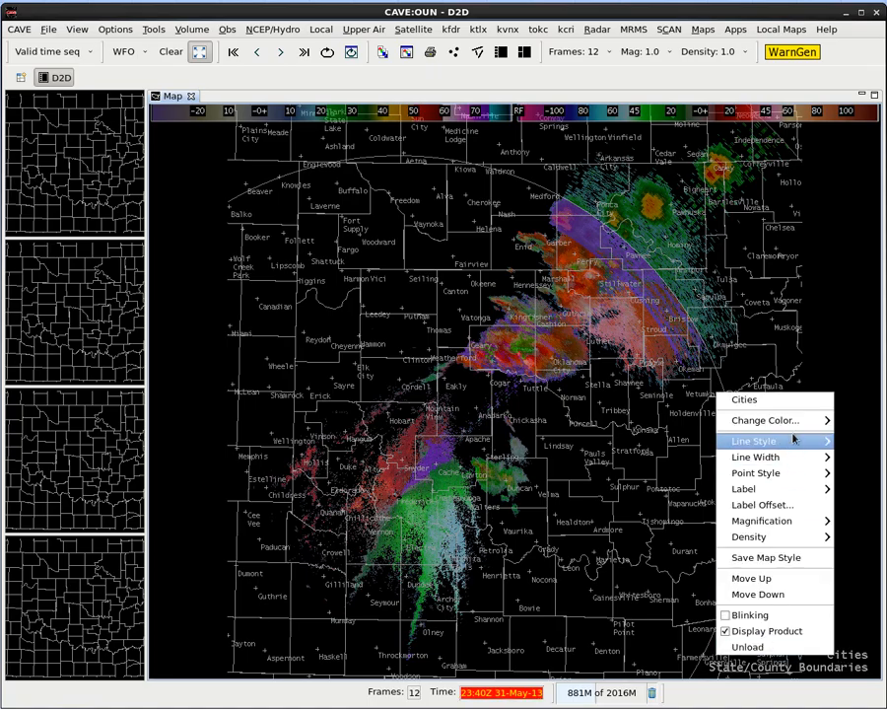
pyautogui.moveTo(793, 430)
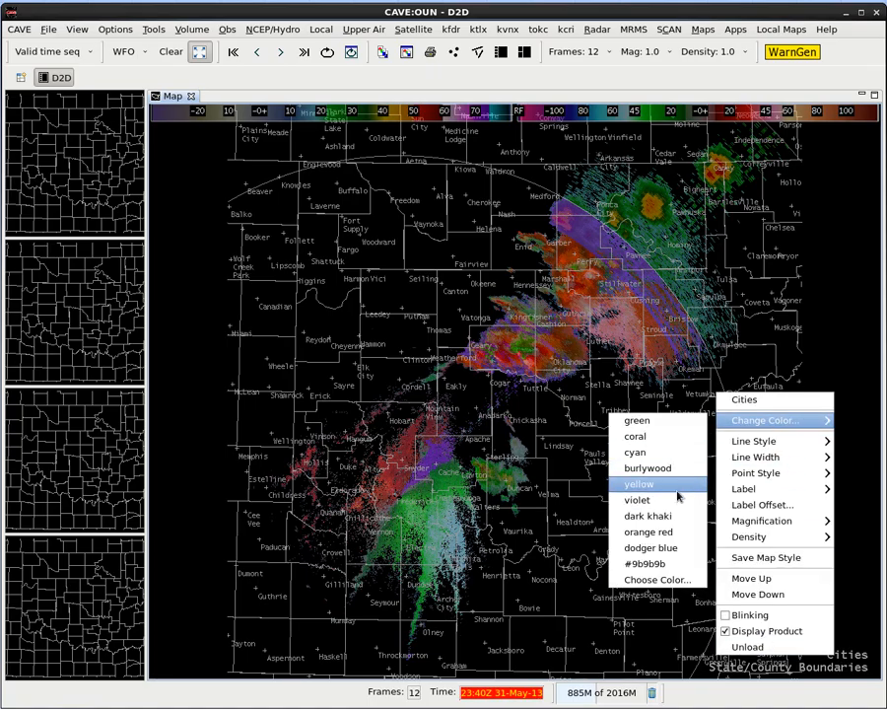
pyautogui.click(639, 484)
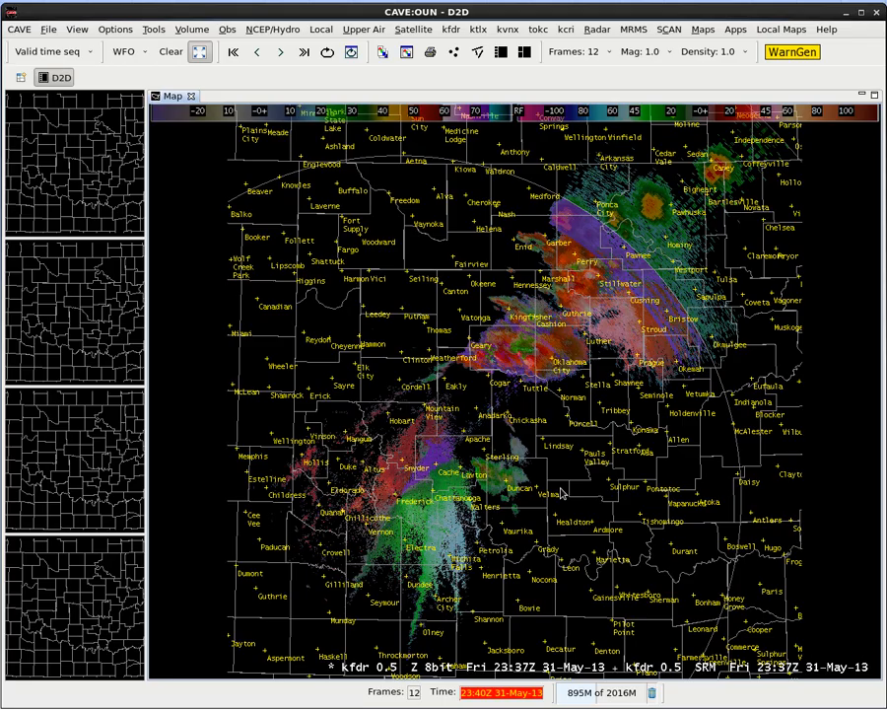
# - Zoom to the storm between Hulen and Duncan and toggle the combined image to show only the reflectivity
pyautogui.scroll(2, 498, 481)
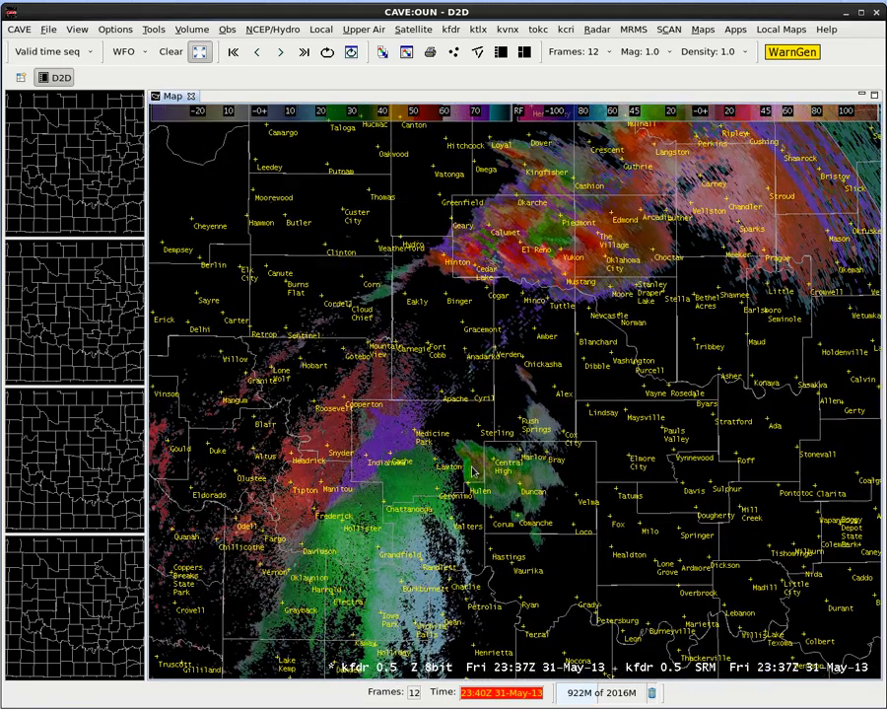
pyautogui.scroll(4, 482, 467)
pyautogui.moveTo(475, 527); pyautogui.dragTo(562, 454)
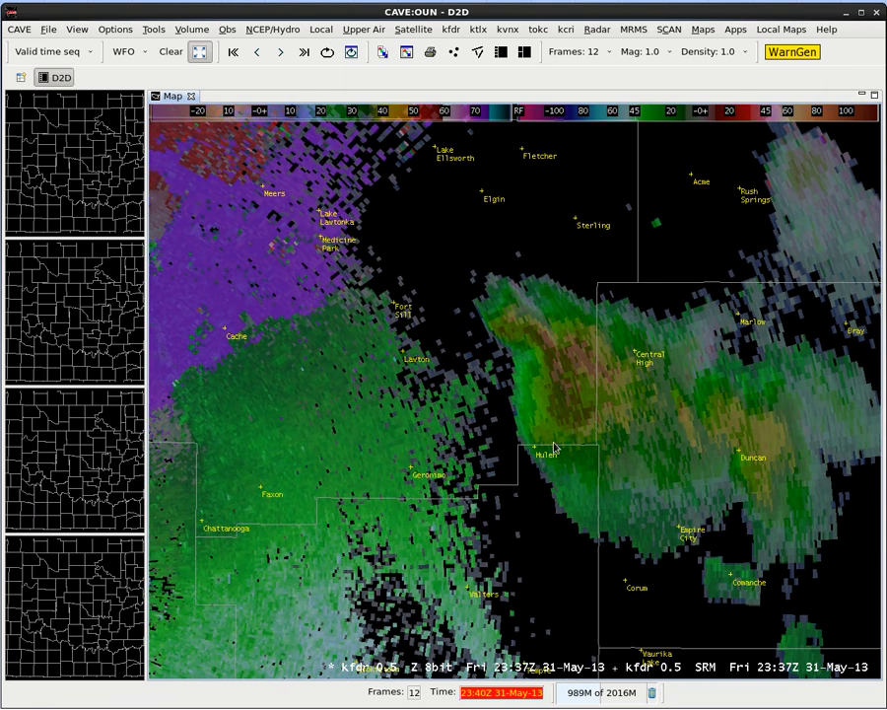
pyautogui.press('KP_Decimal')
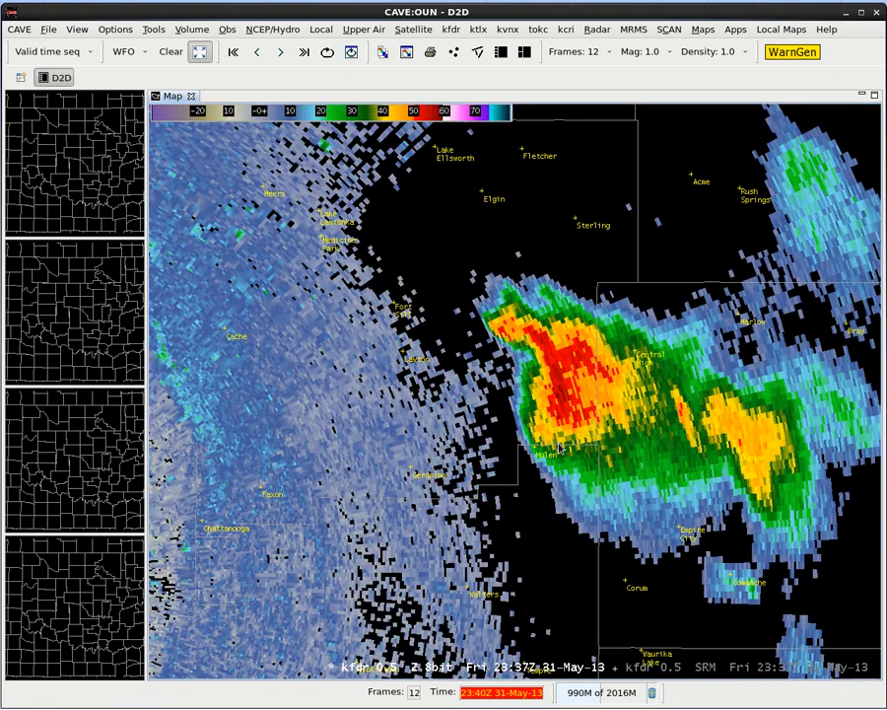
pyautogui.scroll(-3, 559, 448)
pyautogui.scroll(1, 535, 431)
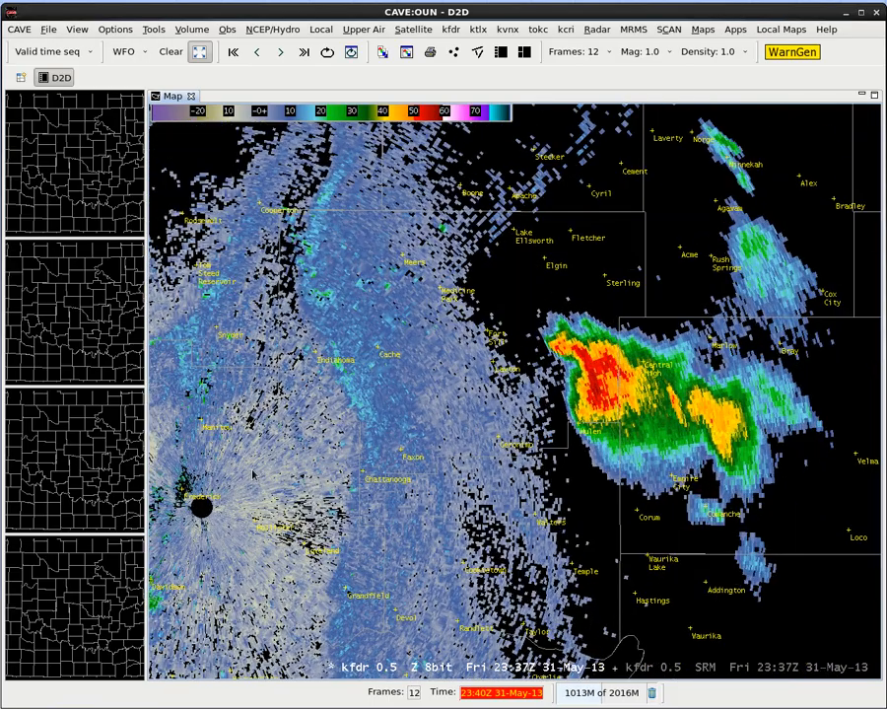
# - Step through the radar frames to examine the storm's motion and return to the latest frame
pyautogui.press('Right')
pyautogui.press('Right')
pyautogui.press('Right')
pyautogui.press('Right')
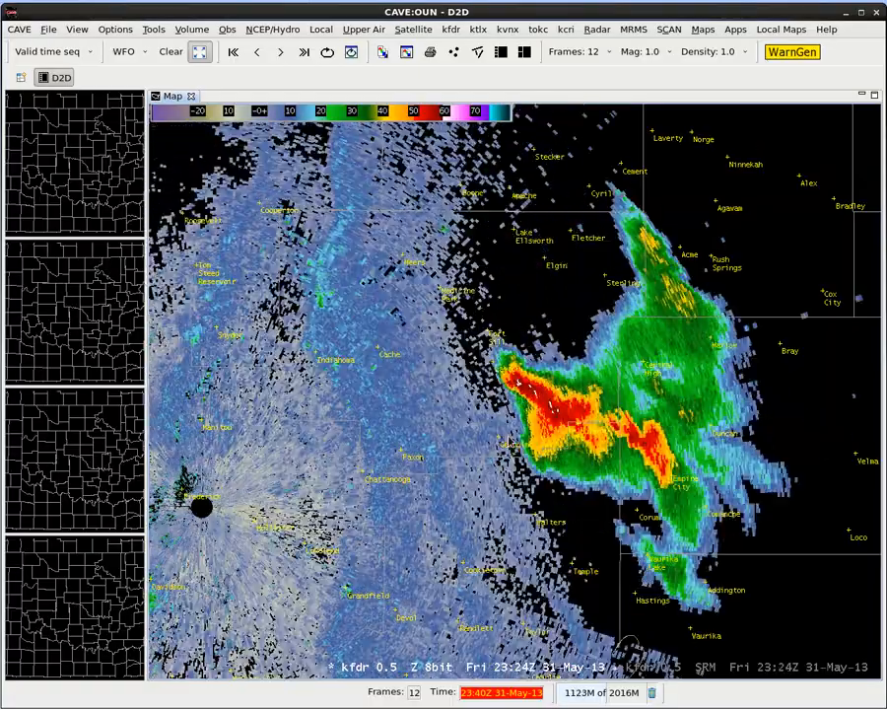
pyautogui.hotkey('ctrl', 'Right')
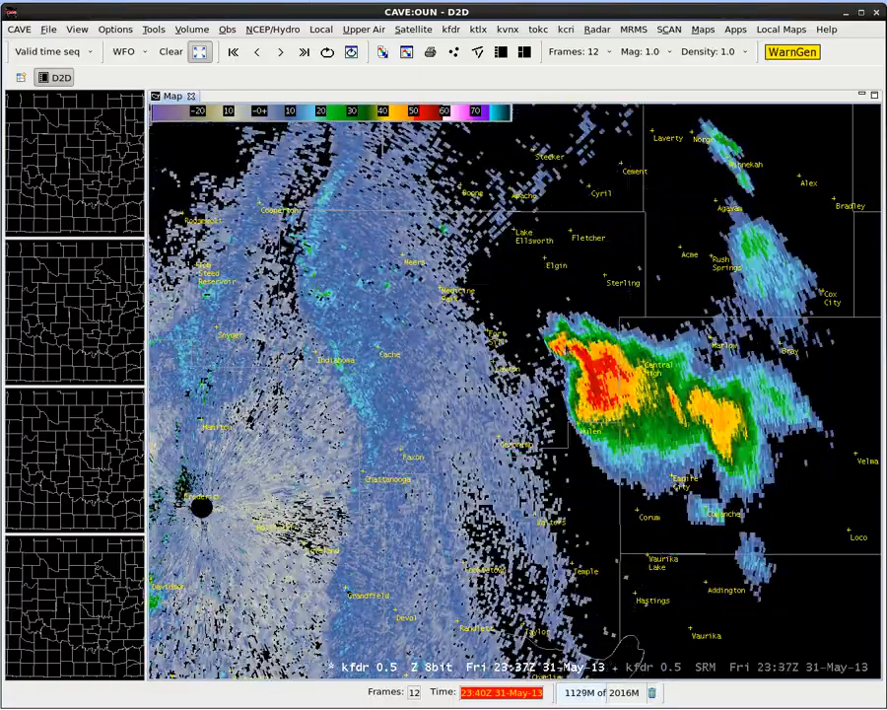
# - Start WarnGen and define the storm track by placing the marker on the cell near Hulen in the 23:37Z and 23:20Z frames
pyautogui.click(807, 57)
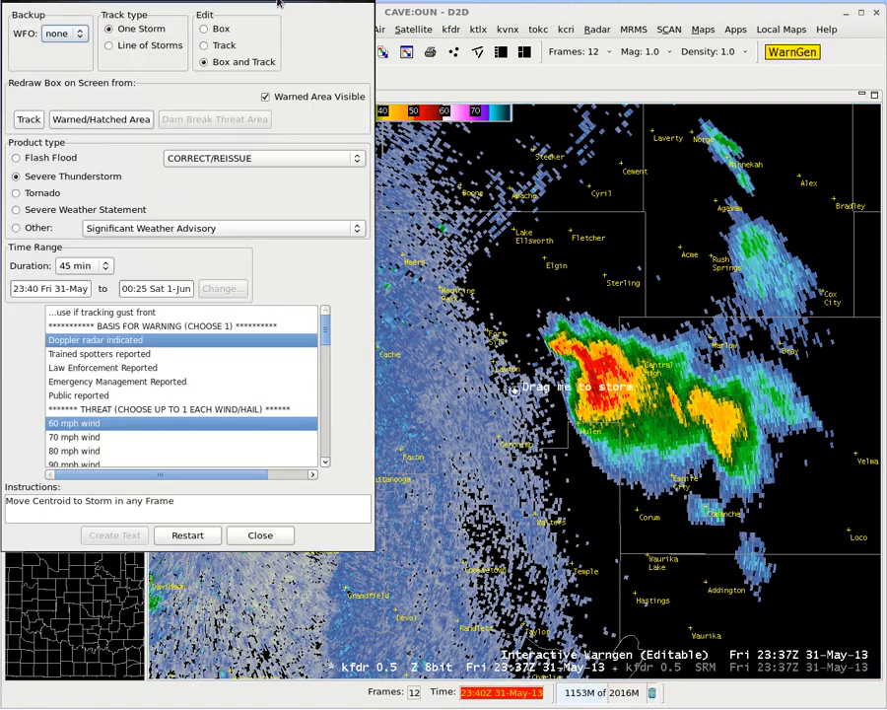
pyautogui.moveTo(279, 2); pyautogui.dragTo(287, 43)
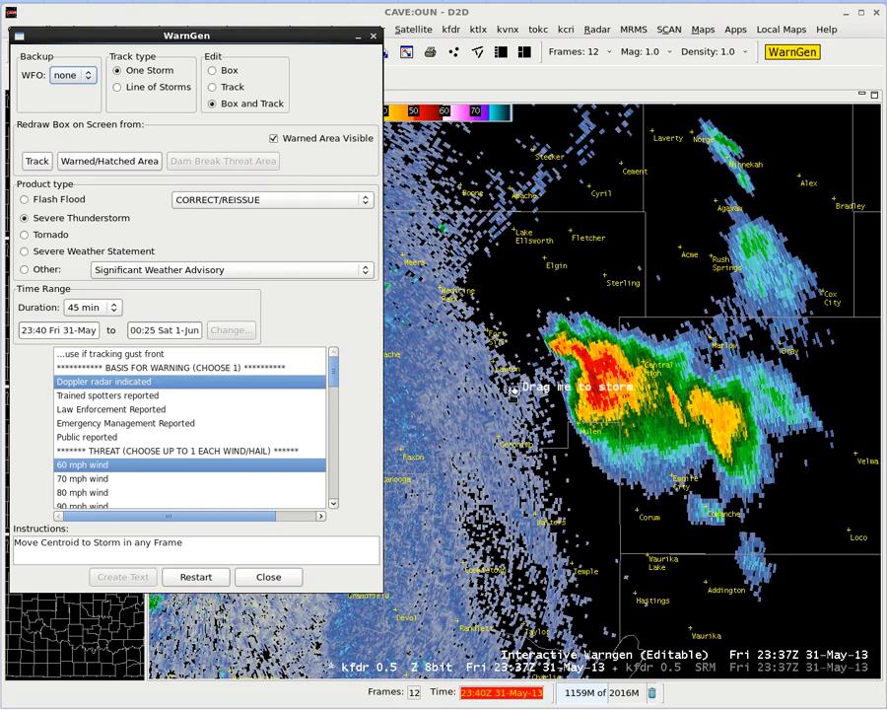
pyautogui.moveTo(513, 389); pyautogui.dragTo(593, 363)
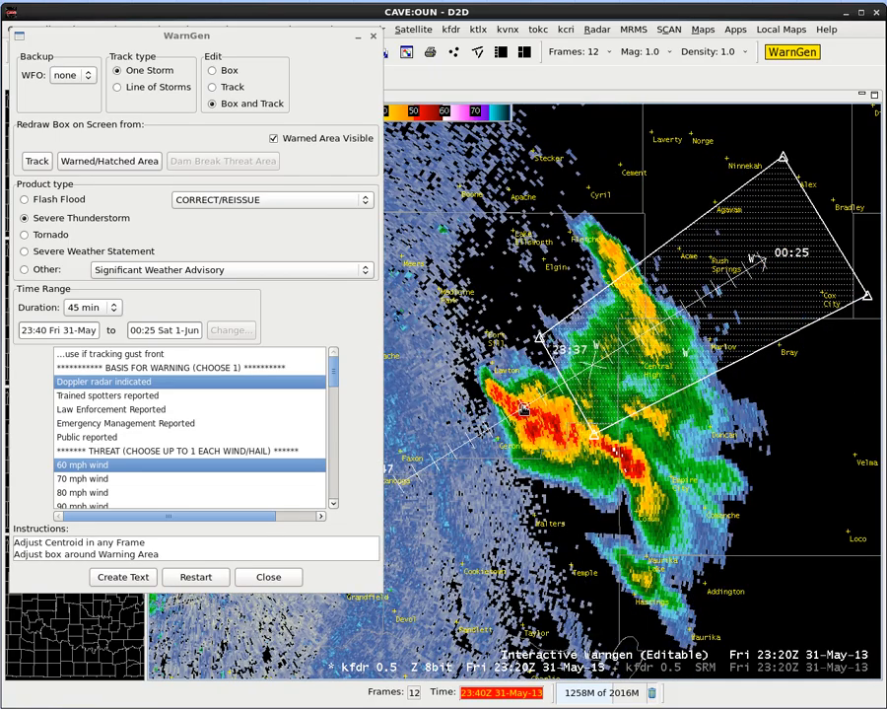
pyautogui.moveTo(525, 407); pyautogui.dragTo(533, 403)
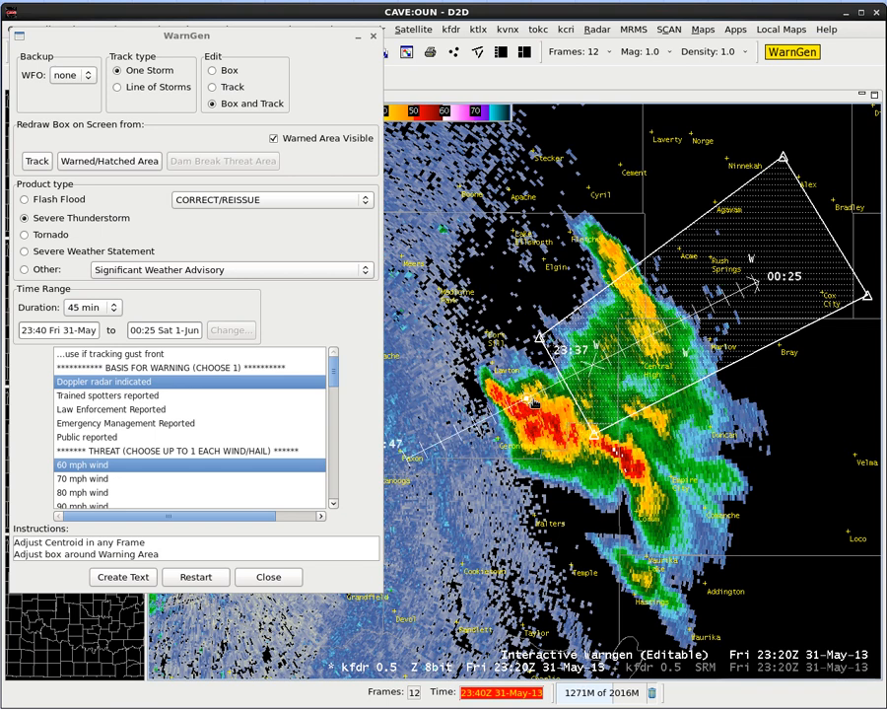
# - Step back and forth through the radar frames to check how well the track marker follows the storm
pyautogui.press('Right')
pyautogui.press('Right')
pyautogui.press('Right')
pyautogui.press('Right')
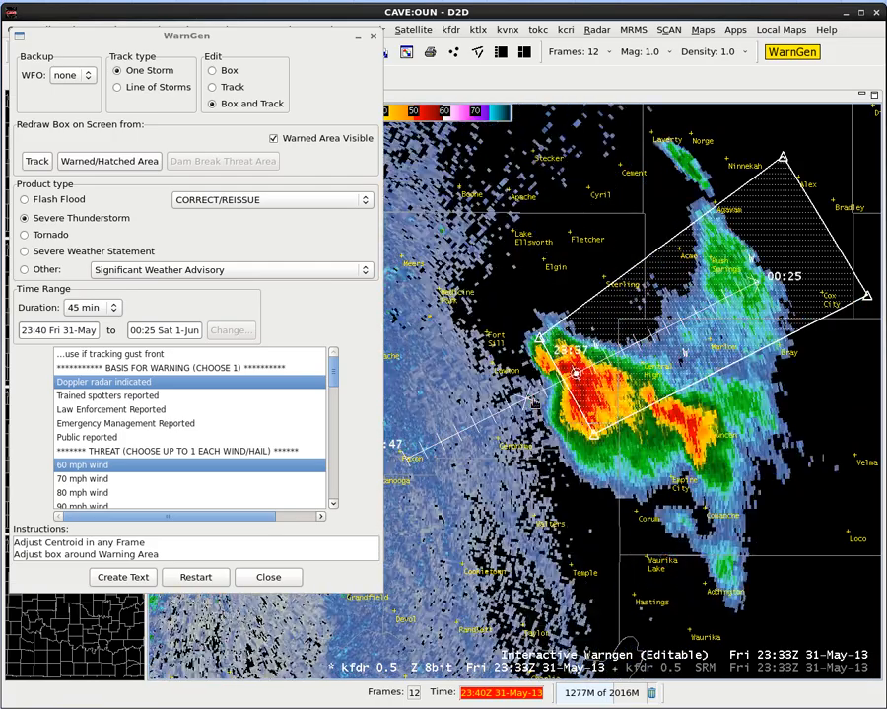
pyautogui.press('Left')
pyautogui.press('Left')
pyautogui.press('Left')
pyautogui.press('Left')
pyautogui.press('Left')
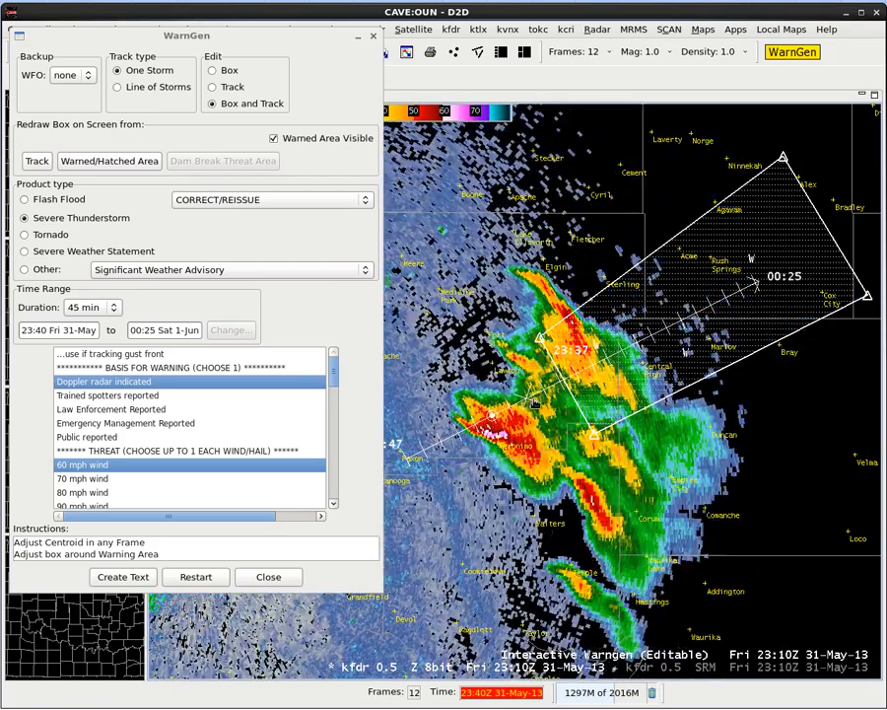
pyautogui.press('Right')
pyautogui.press('Right')
pyautogui.press('Right')
pyautogui.press('Right')
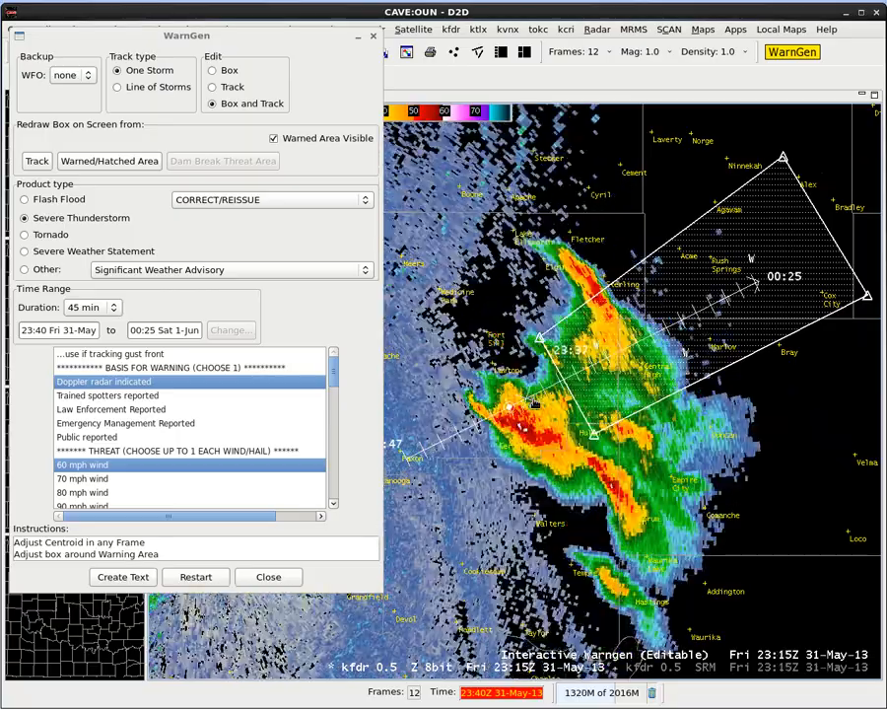
pyautogui.press('Right')
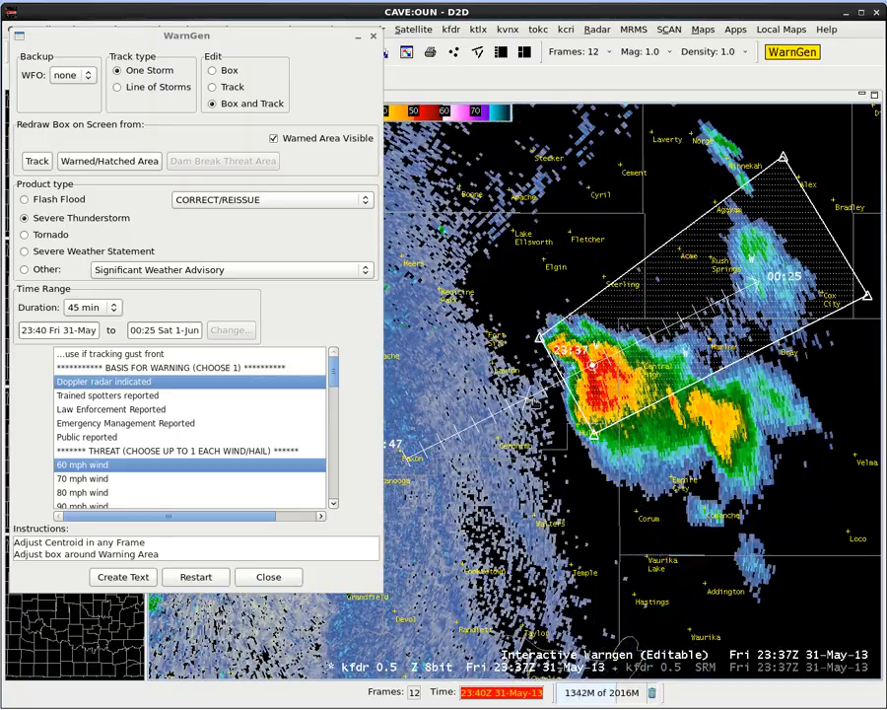
pyautogui.press('Left')
pyautogui.press('Left')
pyautogui.press('Left')
pyautogui.press('Left')
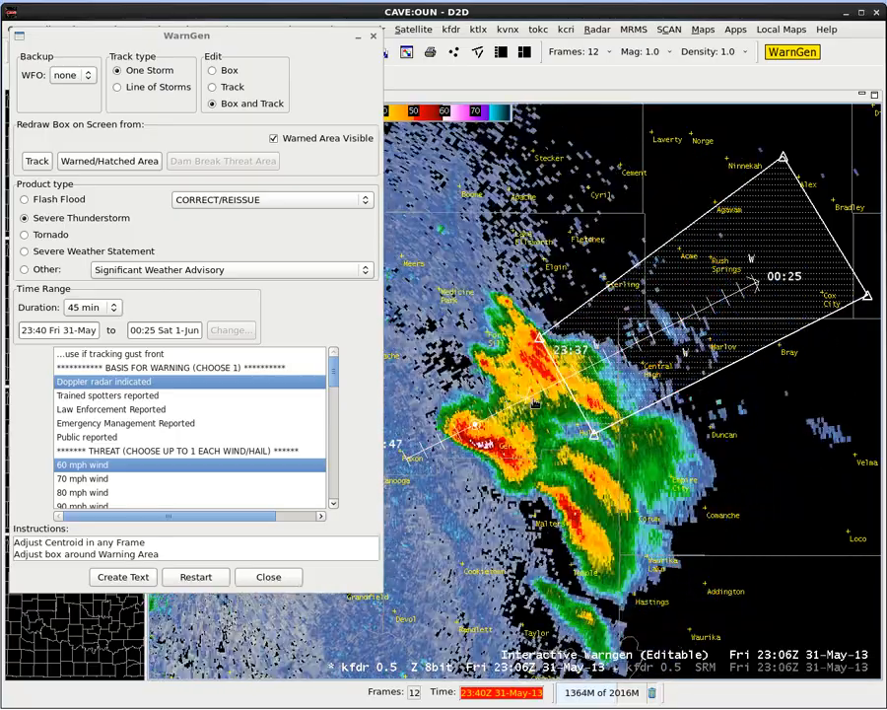
pyautogui.press('Left')
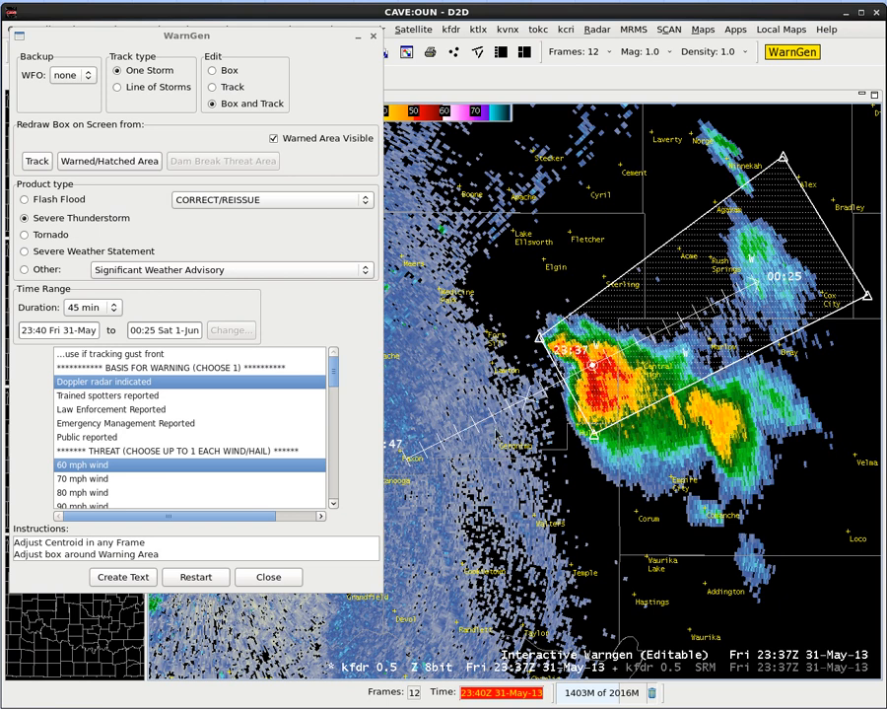
# - Redraw the warning box from the storm track and move the WarnGen window clear of the map
pyautogui.click(36, 166)
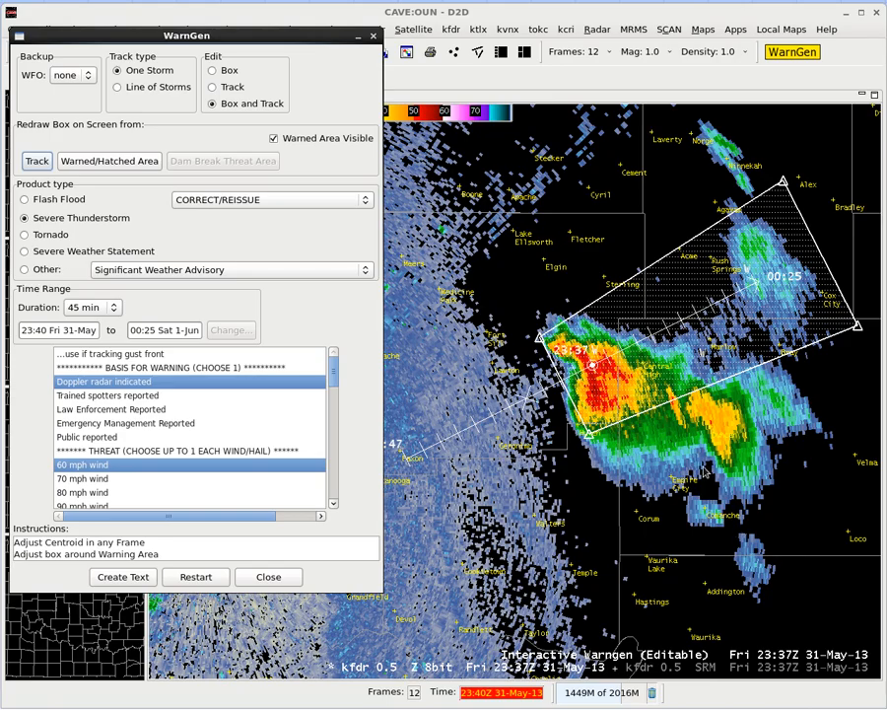
pyautogui.scroll(2, 671, 448)
pyautogui.scroll(4, 669, 447)
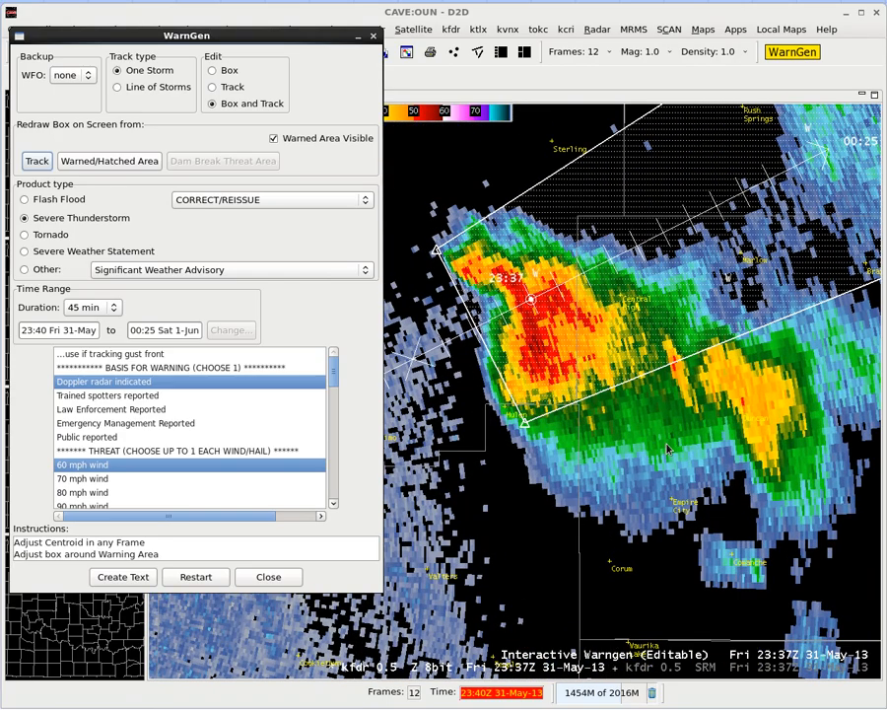
pyautogui.moveTo(669, 446); pyautogui.dragTo(618, 539)
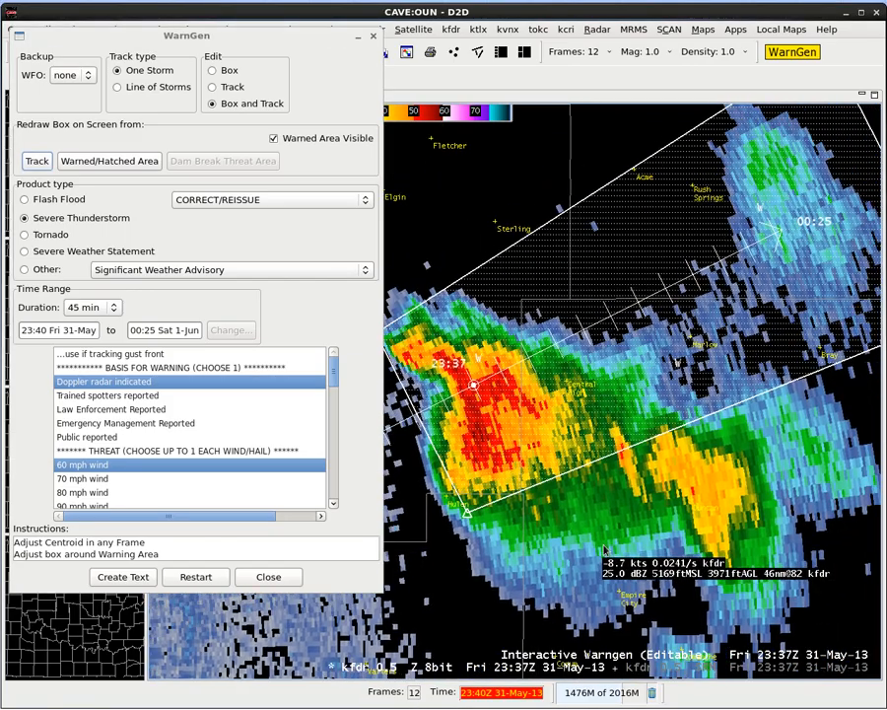
pyautogui.moveTo(311, 40); pyautogui.dragTo(0, 39)
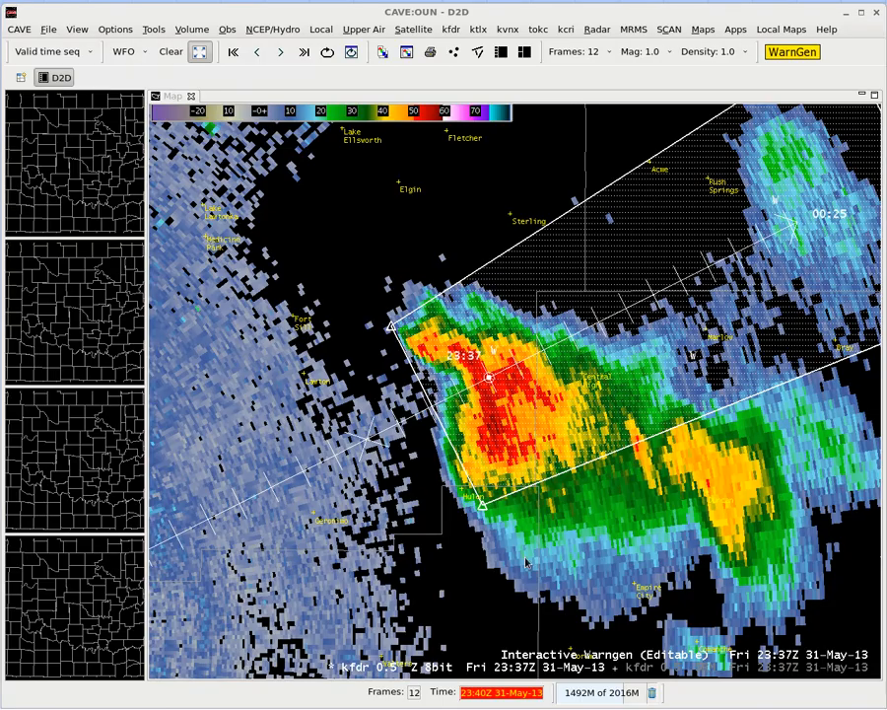
pyautogui.scroll(-3, 640, 482)
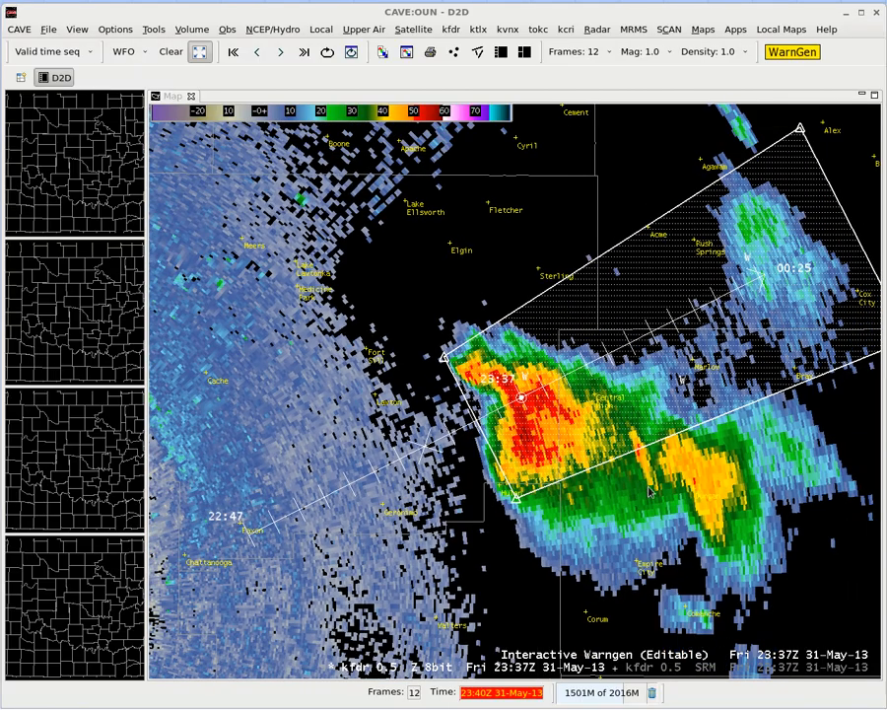
pyautogui.moveTo(664, 490); pyautogui.dragTo(622, 488)
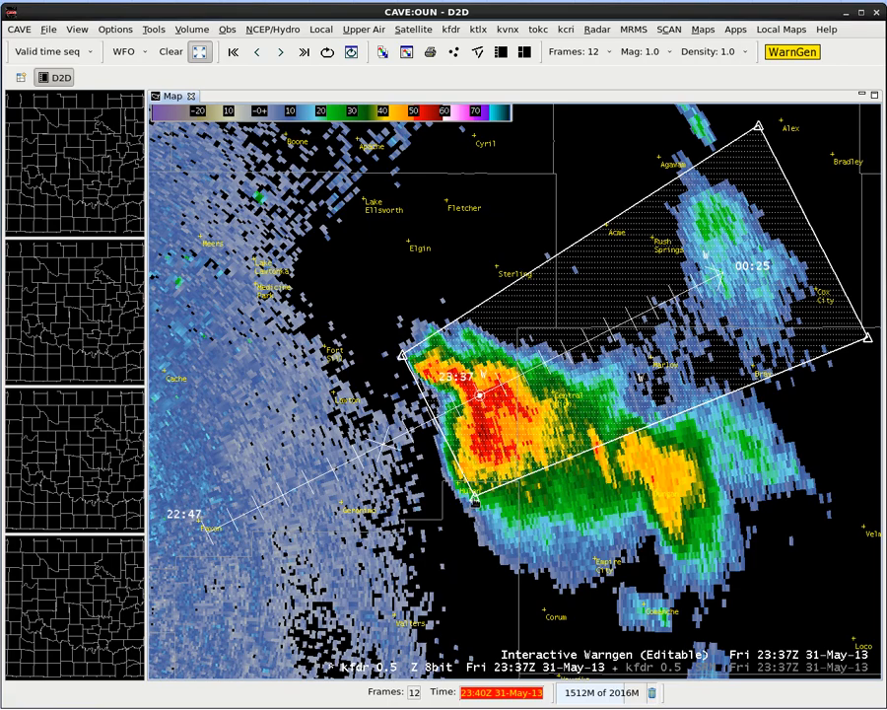
# - Move the warning polygon's southwest vertex up to just above Hulen and its northwest vertex slightly farther west
pyautogui.scroll(2, 465, 491)
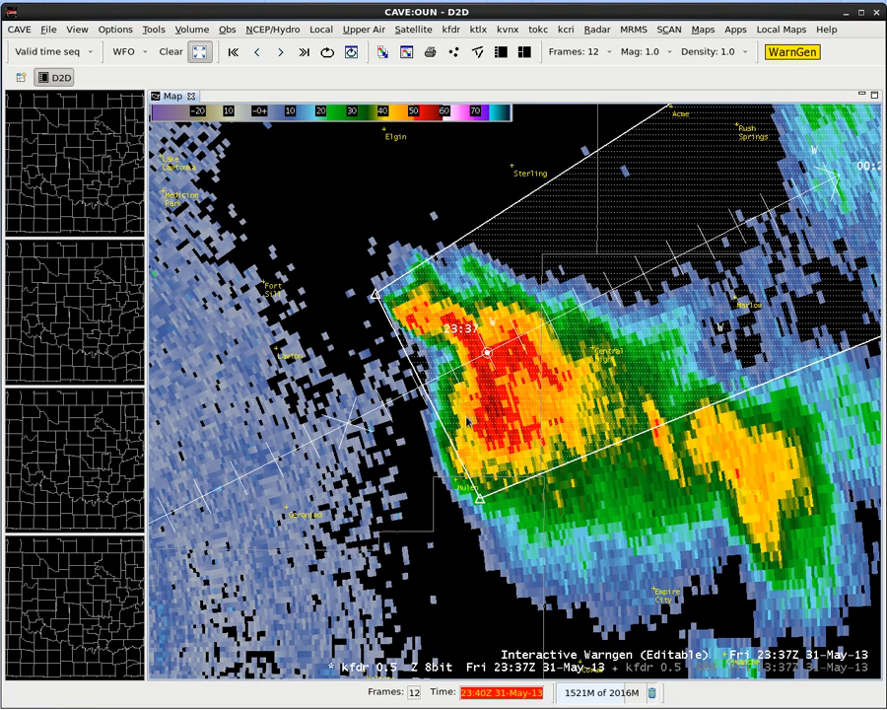
pyautogui.moveTo(480, 498); pyautogui.dragTo(467, 474)
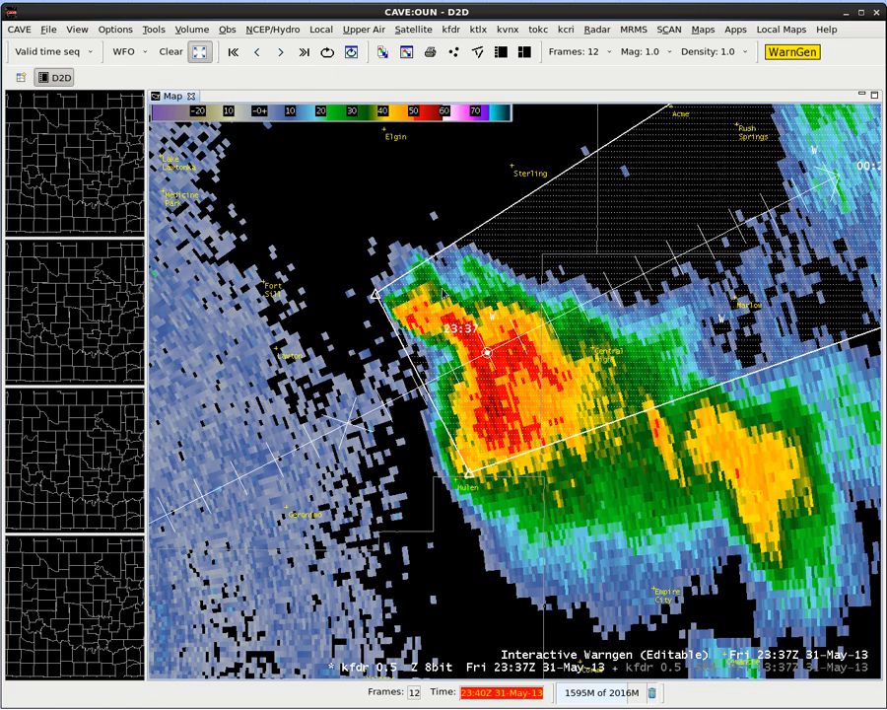
pyautogui.moveTo(375, 294); pyautogui.dragTo(365, 294)
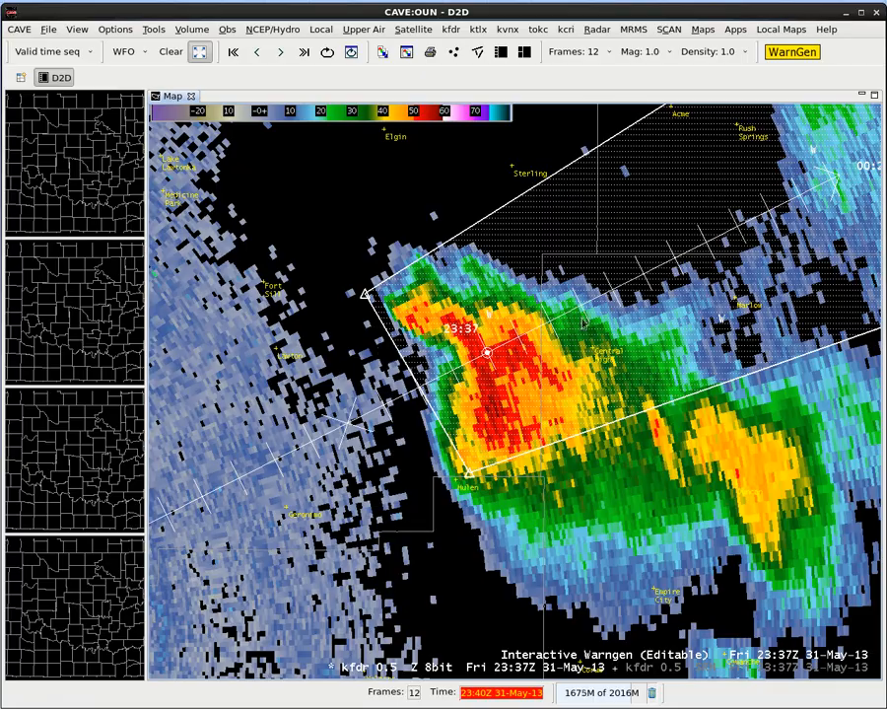
# - Step through the radar frames to compare the storm's motion with the whole warning polygon, returning to the 23:37Z frame
pyautogui.scroll(-2, 765, 454)
pyautogui.moveTo(796, 447); pyautogui.dragTo(604, 544)
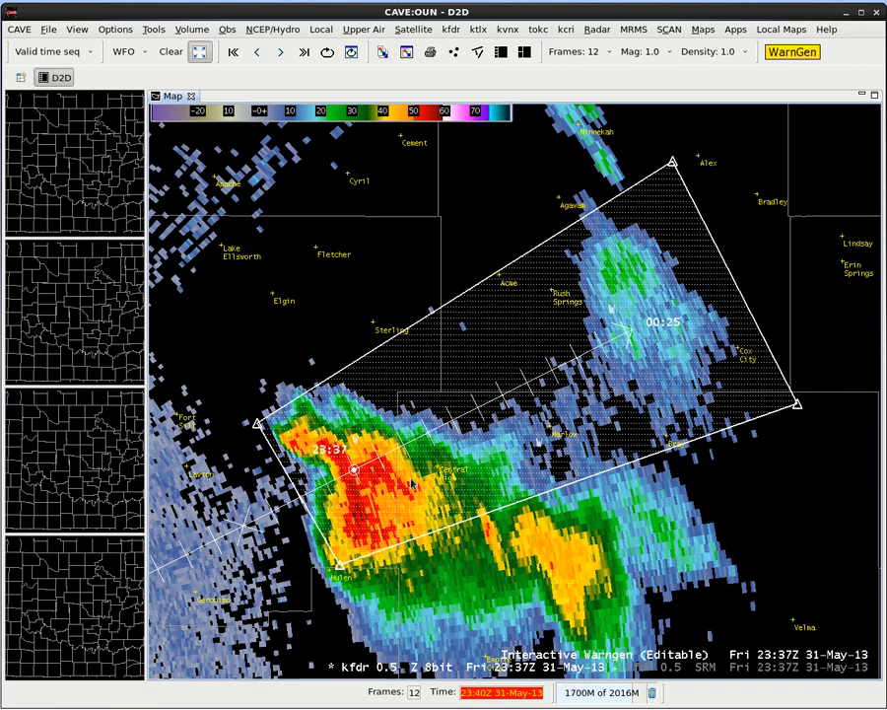
pyautogui.press('Left')
pyautogui.press('Left')
pyautogui.press('Left')
pyautogui.press('Left')
pyautogui.press('Right')
pyautogui.press('Right')
pyautogui.press('Right')
pyautogui.press('Right')
pyautogui.press('Right')
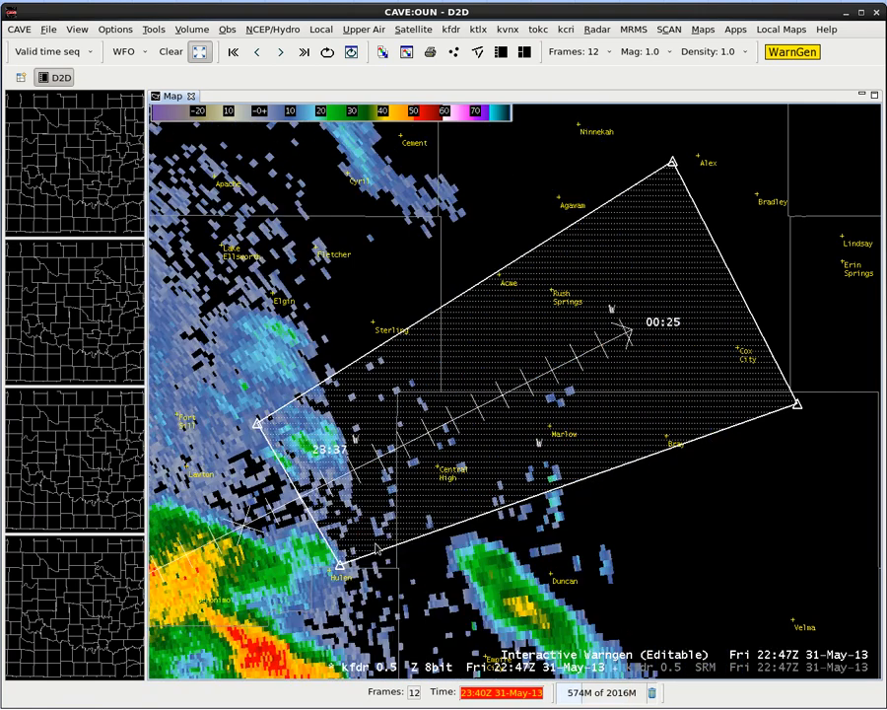
pyautogui.press('Left')
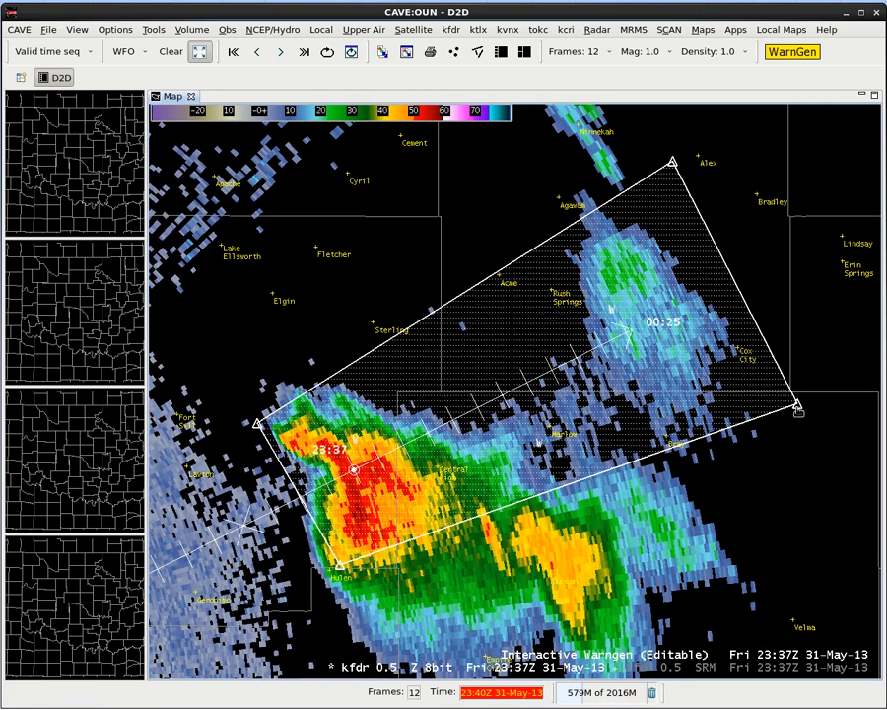
# - Lower the polygon's southeast vertex slightly to the south and shift its southwest vertex to the east of Hulen
pyautogui.moveTo(798, 407); pyautogui.dragTo(796, 424)
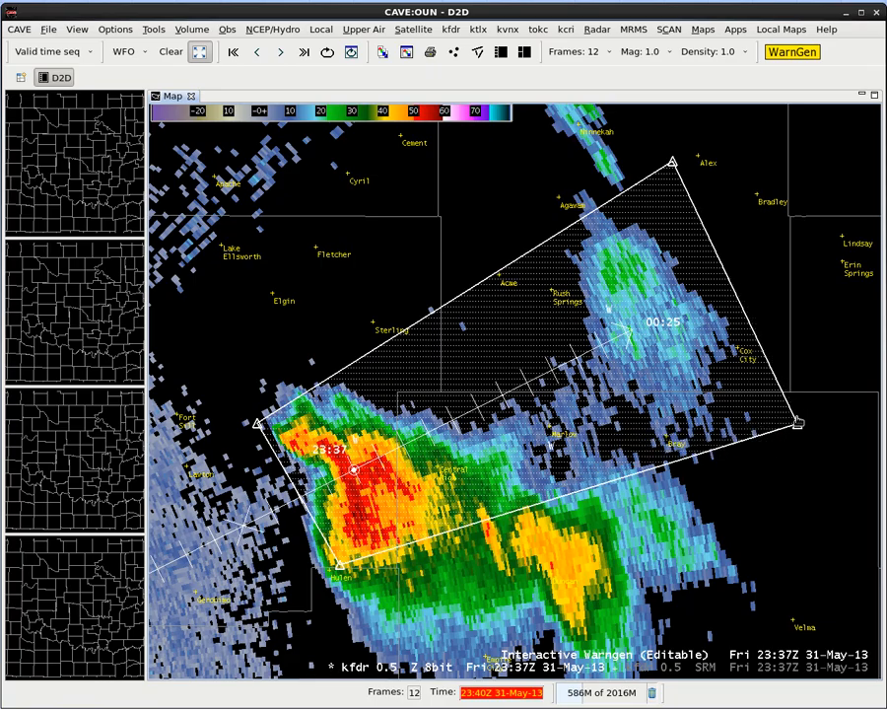
pyautogui.moveTo(340, 564); pyautogui.dragTo(365, 573)
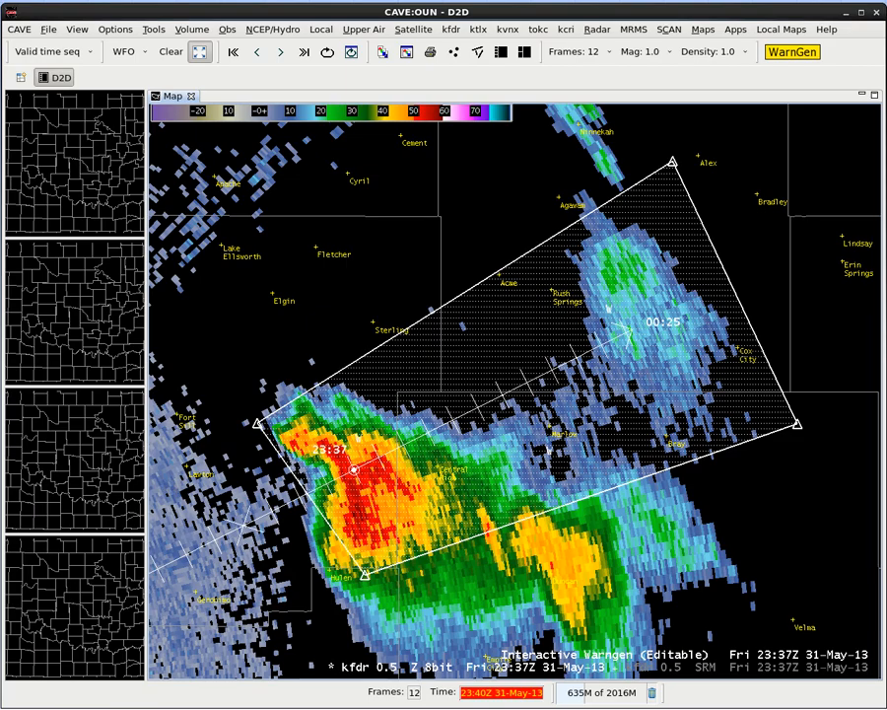
# - Bring the WarnGen window back into view, choose the Severe Thunderstorm product and set the hail threat to Two Inch hail (2")
pyautogui.moveTo(0, 126); pyautogui.dragTo(289, 92)
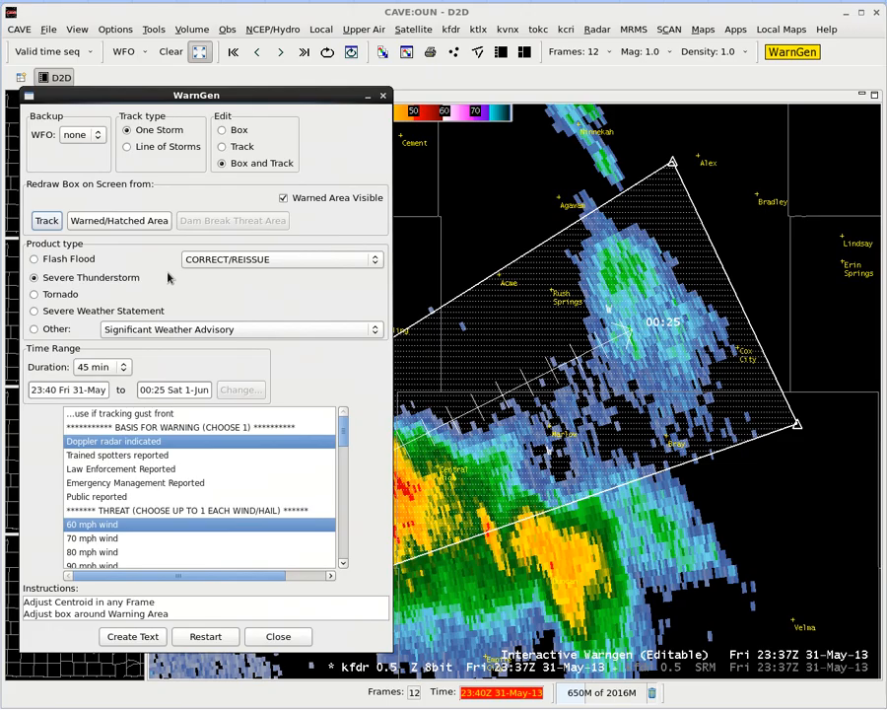
pyautogui.click(84, 280)
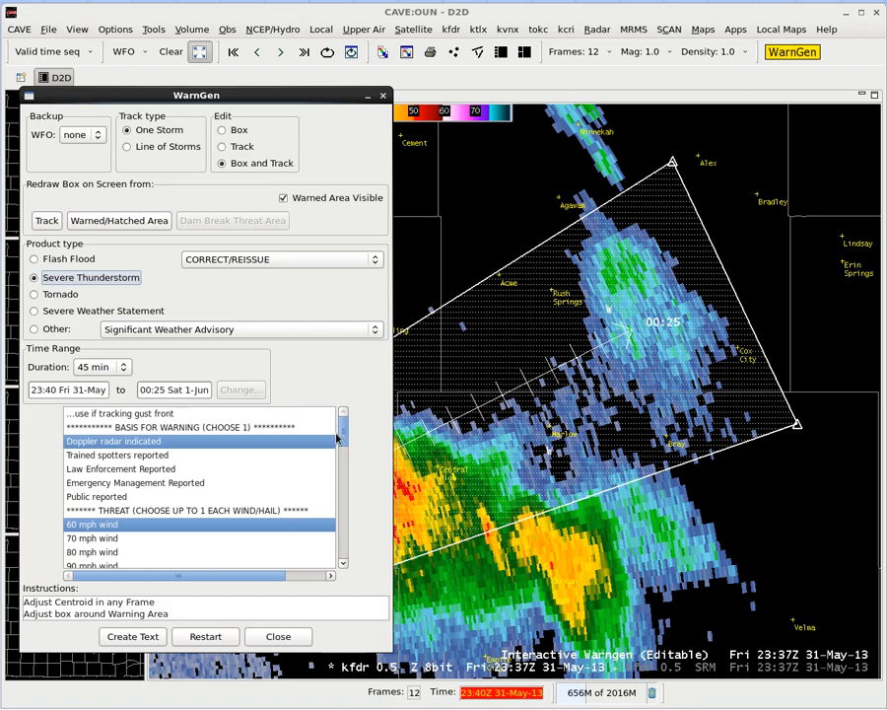
pyautogui.moveTo(344, 433); pyautogui.dragTo(344, 450)
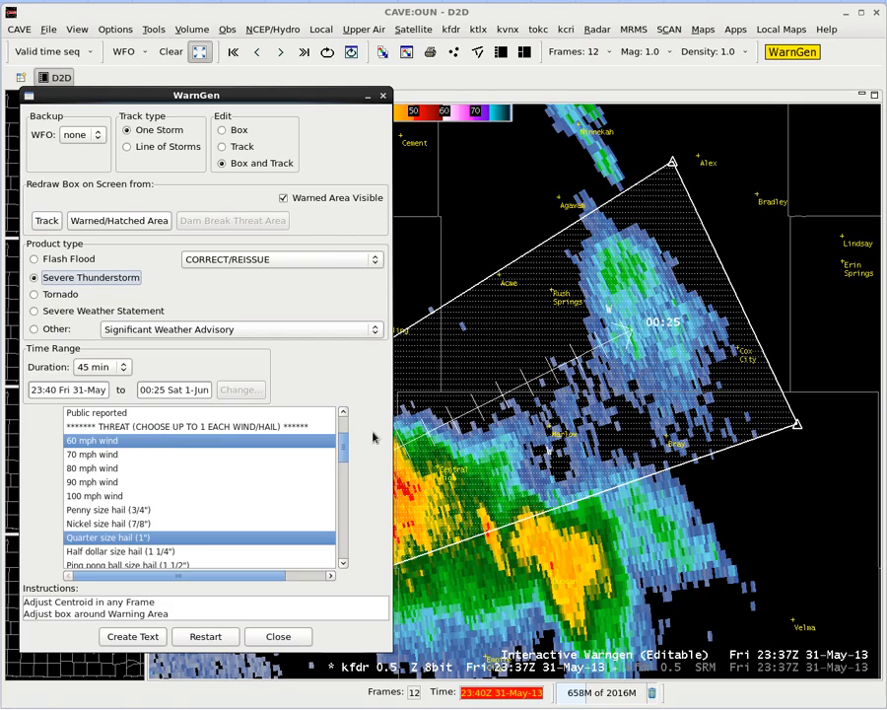
pyautogui.moveTo(343, 452); pyautogui.dragTo(346, 459)
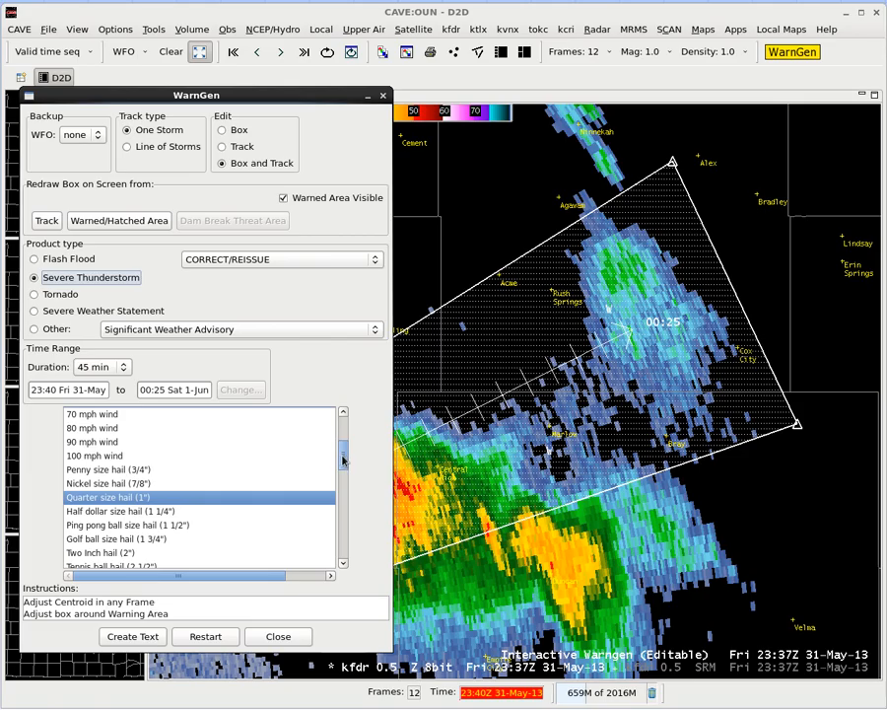
pyautogui.moveTo(343, 460); pyautogui.dragTo(345, 467)
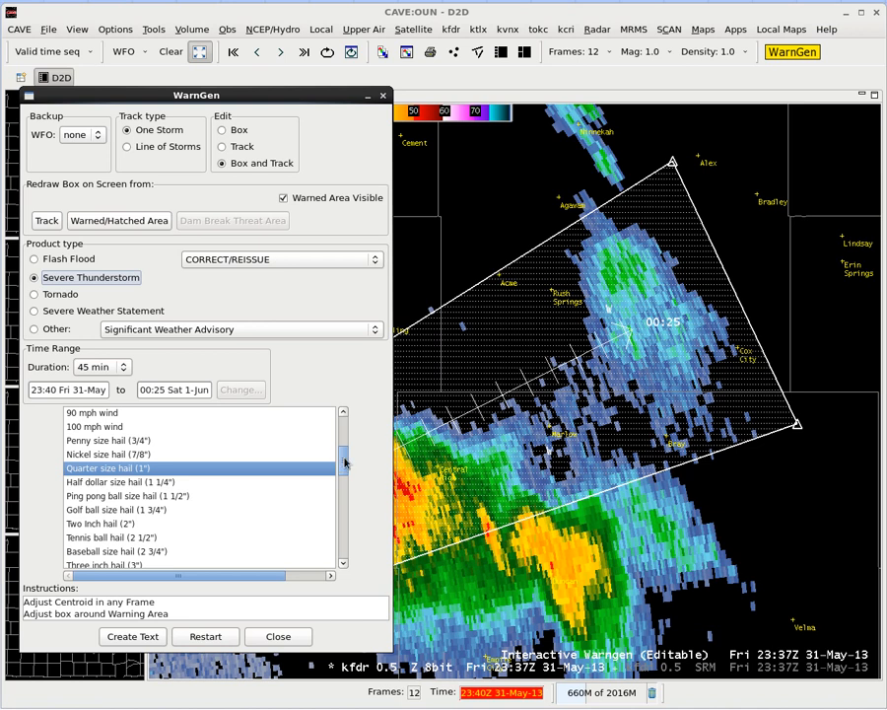
pyautogui.moveTo(345, 460); pyautogui.dragTo(347, 465)
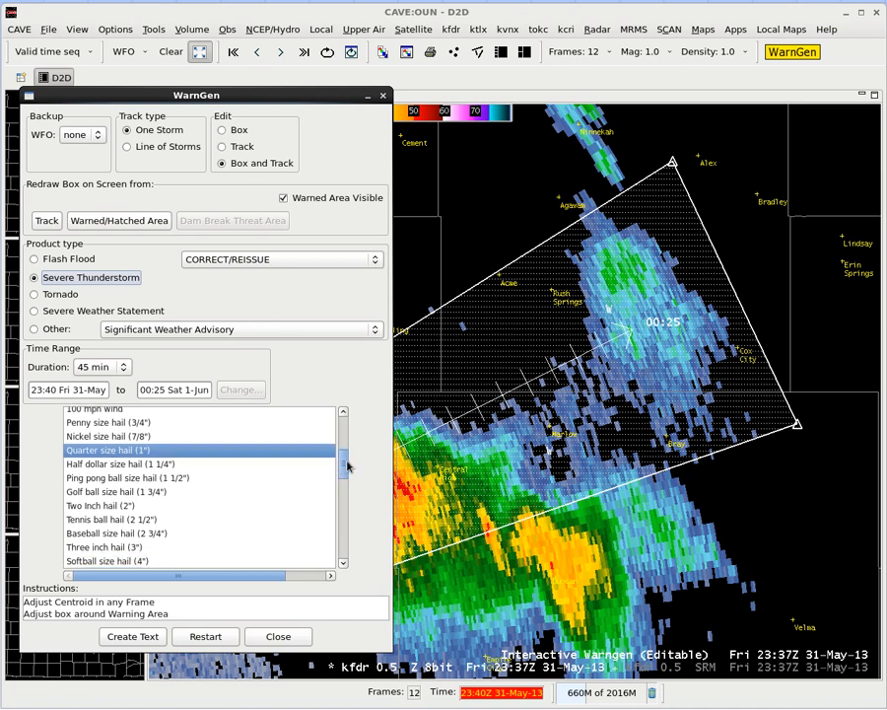
pyautogui.scroll(-1, 347, 465)
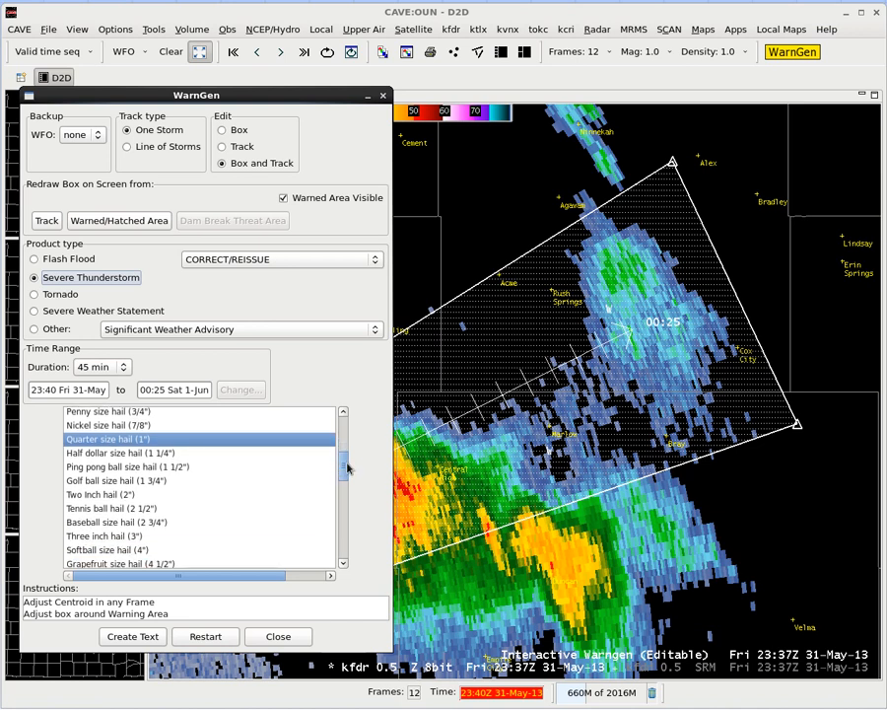
pyautogui.click(126, 495)
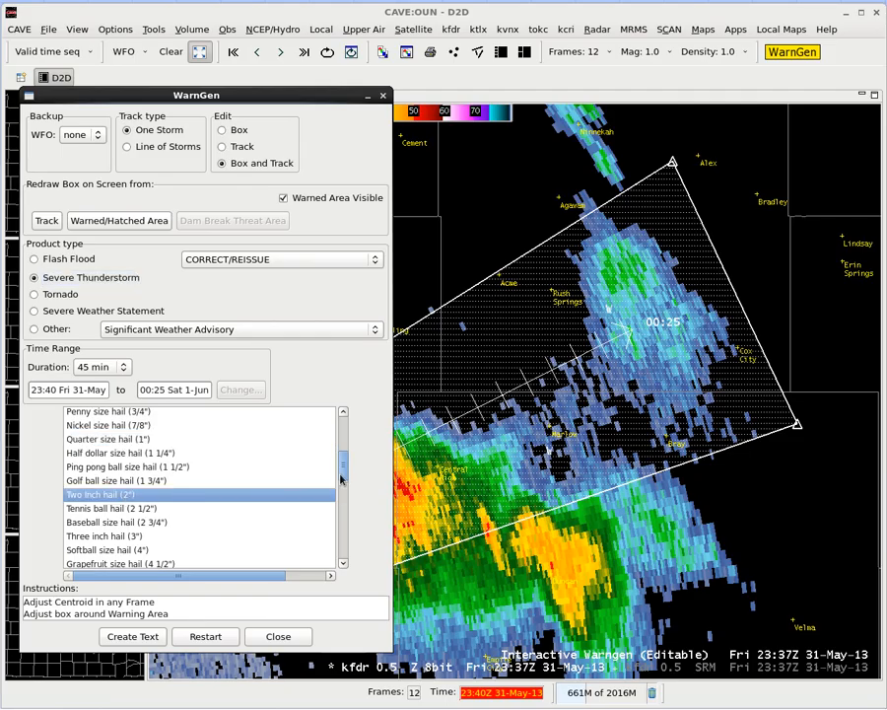
# - Replace the generic threat call to action with "(E) This is a dangerous storm (Large DESTRUCTIVE Hail)"
pyautogui.moveTo(344, 470); pyautogui.dragTo(341, 509)
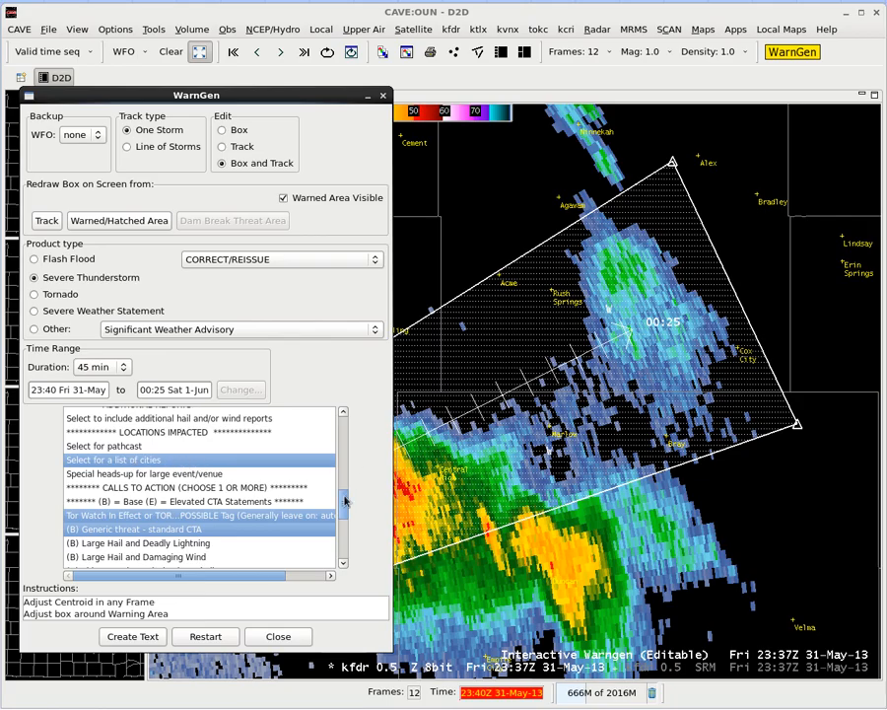
pyautogui.scroll(-3, 343, 508)
pyautogui.moveTo(343, 509); pyautogui.dragTo(343, 516)
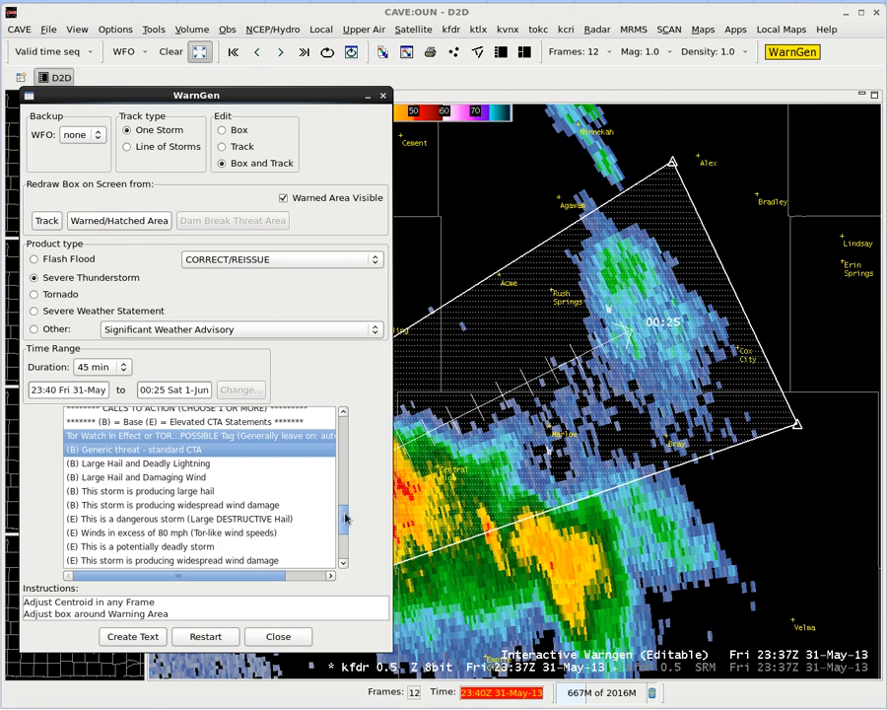
pyautogui.click(209, 452)
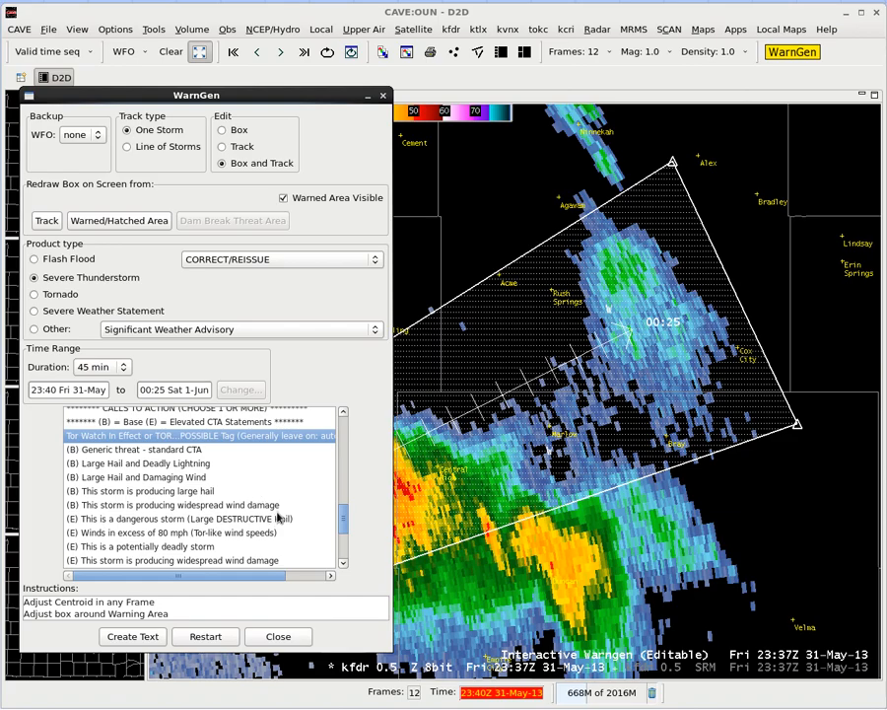
pyautogui.click(246, 523)
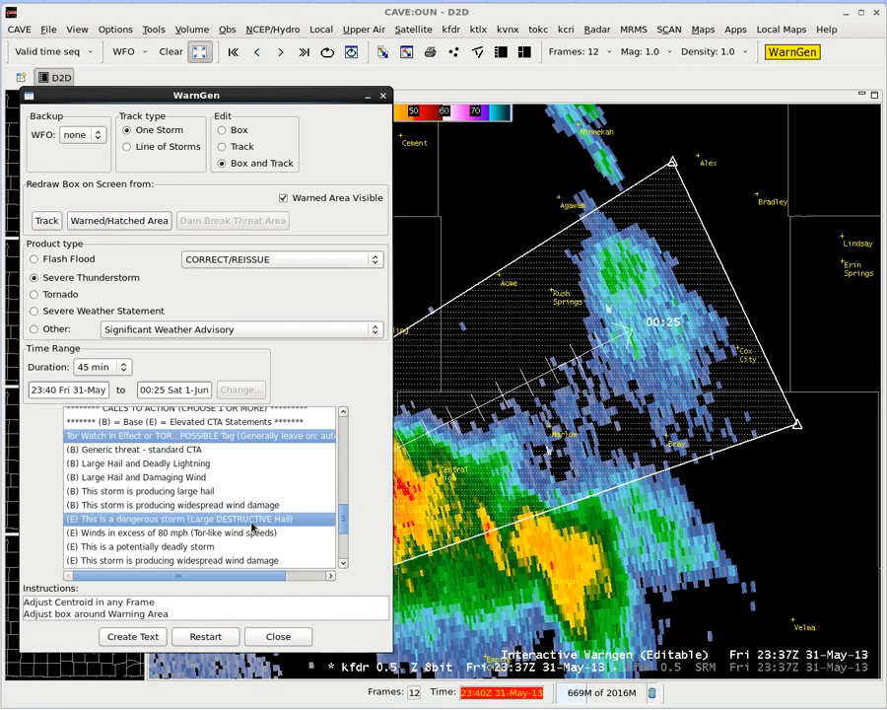
# - Review the remaining calls to action, create the warning text and accept the AWIPS header block for the SVR product
pyautogui.moveTo(345, 518); pyautogui.dragTo(346, 535)
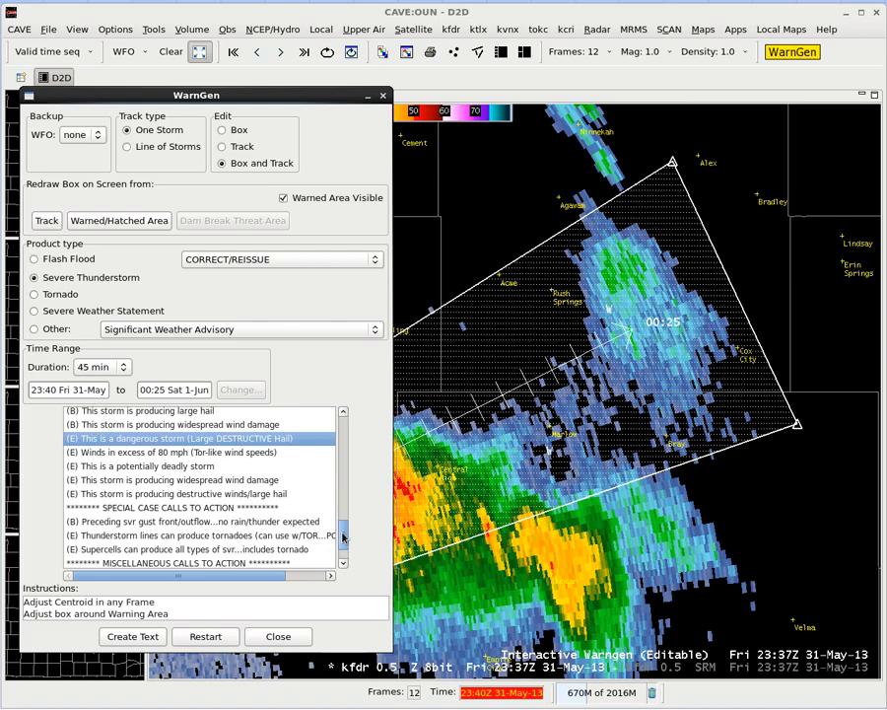
pyautogui.moveTo(345, 537); pyautogui.dragTo(346, 546)
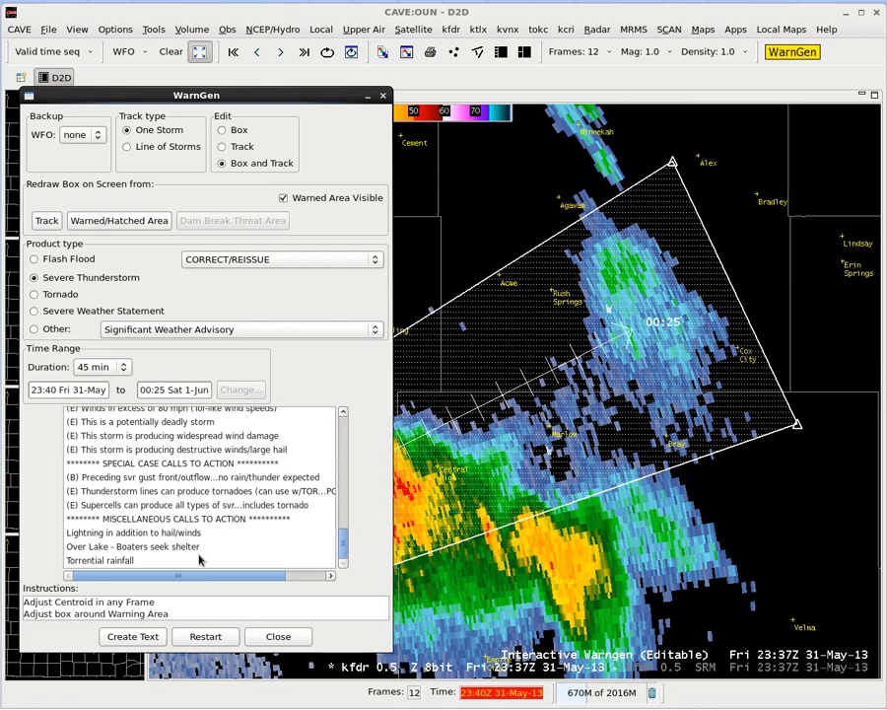
pyautogui.click(128, 637)
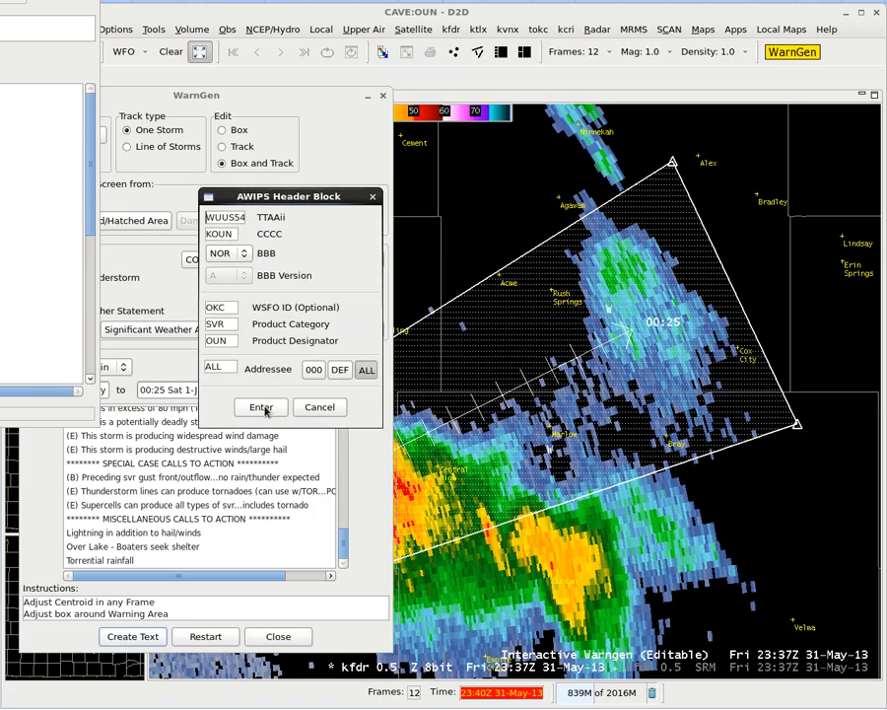
pyautogui.click(262, 408)
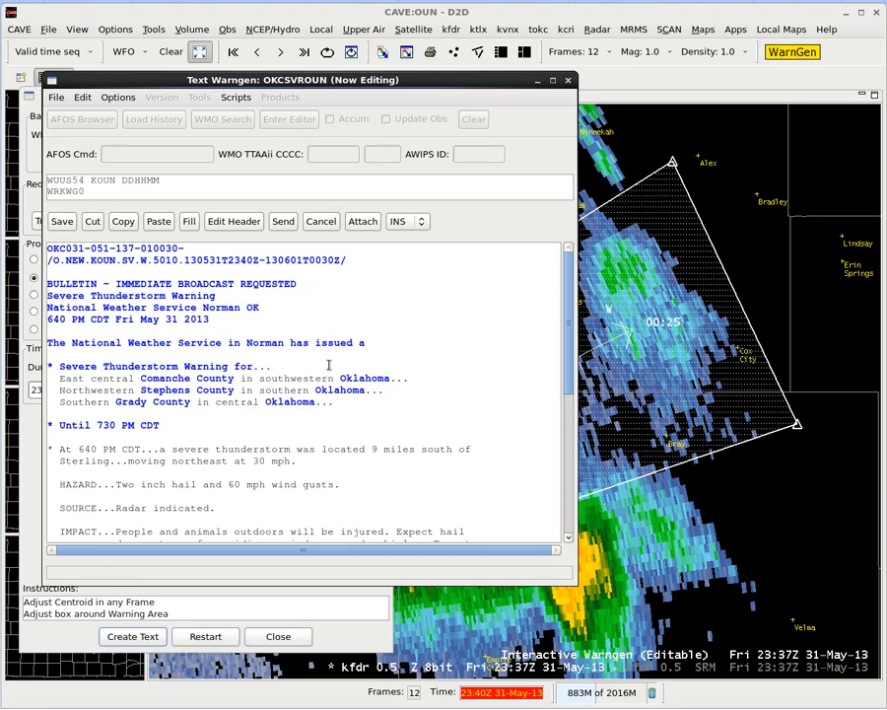
# - Examine the warning text's heading, checking the VTEC line with its event number and valid times and the issuance time
pyautogui.scroll(-1, 339, 392)
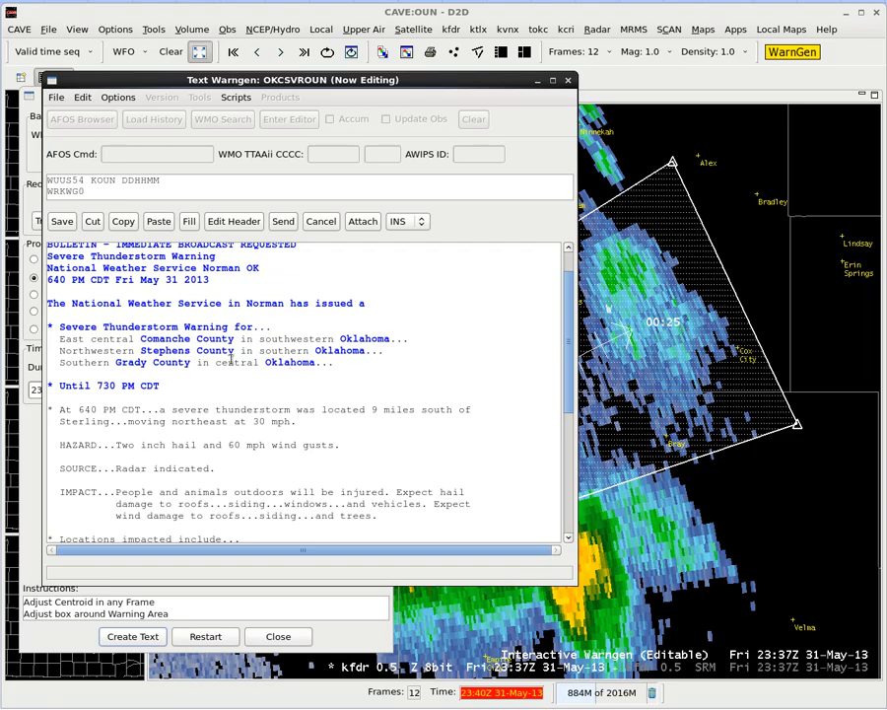
pyautogui.scroll(1, 246, 363)
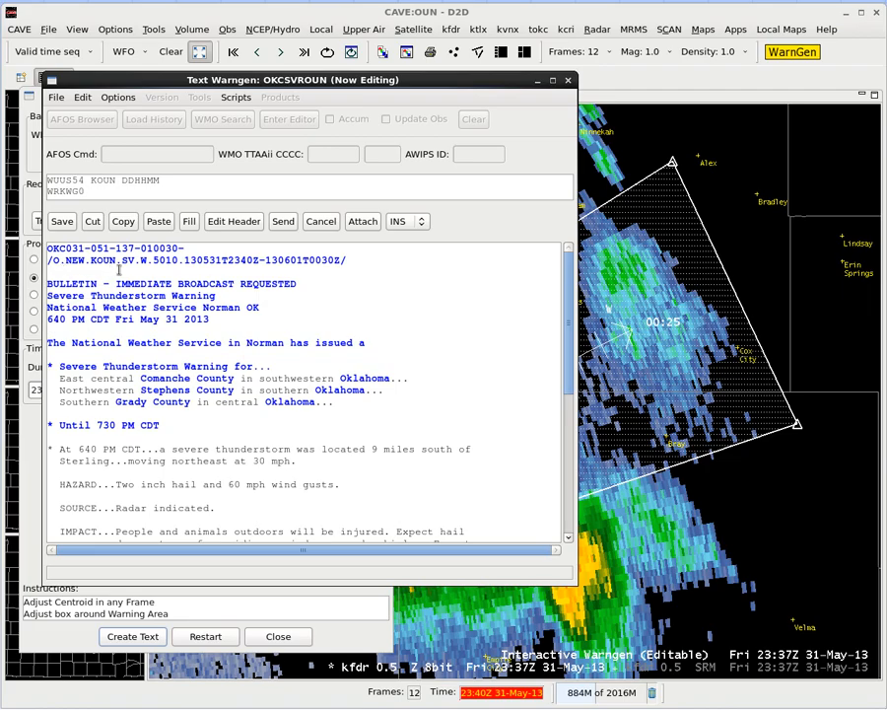
pyautogui.moveTo(354, 257); pyautogui.dragTo(47, 259)
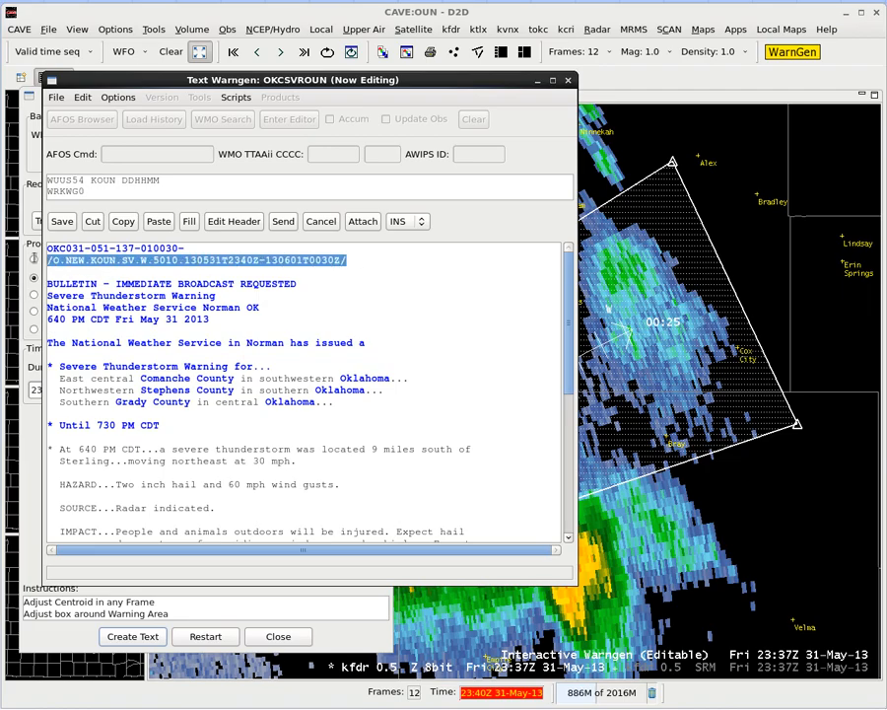
pyautogui.click(172, 260)
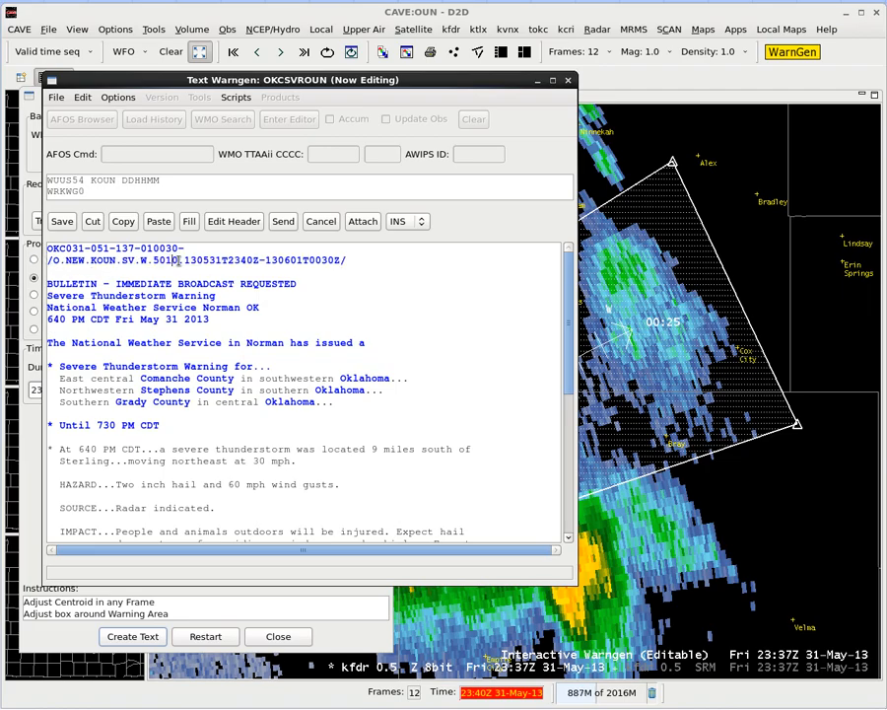
pyautogui.moveTo(154, 262); pyautogui.dragTo(178, 261)
pyautogui.moveTo(191, 262); pyautogui.dragTo(185, 263)
pyautogui.click(151, 260)
pyautogui.moveTo(153, 260); pyautogui.dragTo(176, 260)
pyautogui.click(314, 260)
pyautogui.click(159, 319)
# - Proofread the warning body, covering the hazard, source, impact, locations, preparedness actions, polygon coordinates, storm motion and hail and wind tags
pyautogui.scroll(-2, 269, 435)
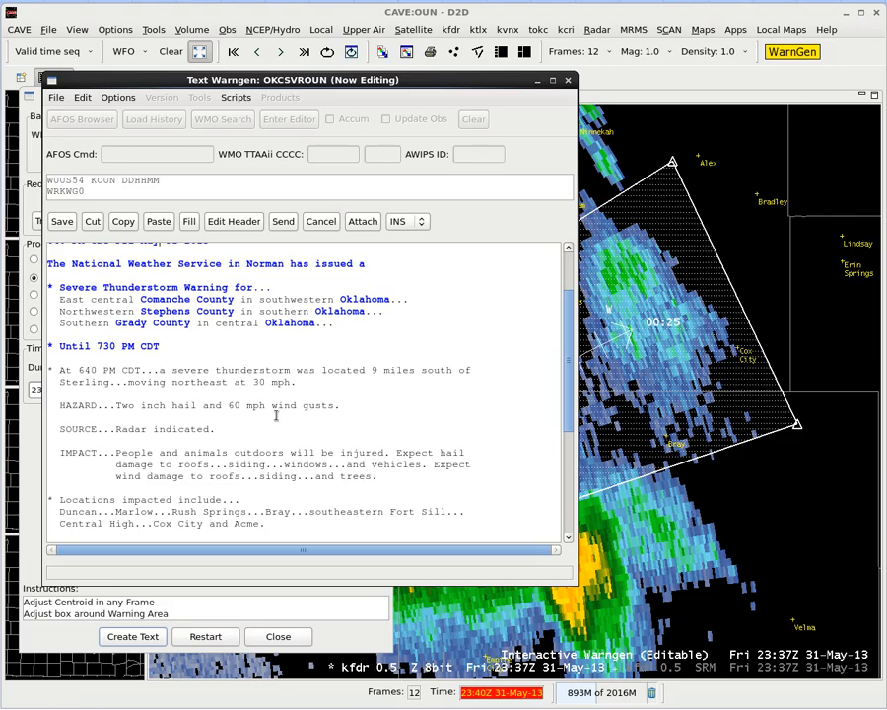
pyautogui.scroll(-2, 329, 406)
pyautogui.scroll(-2, 322, 412)
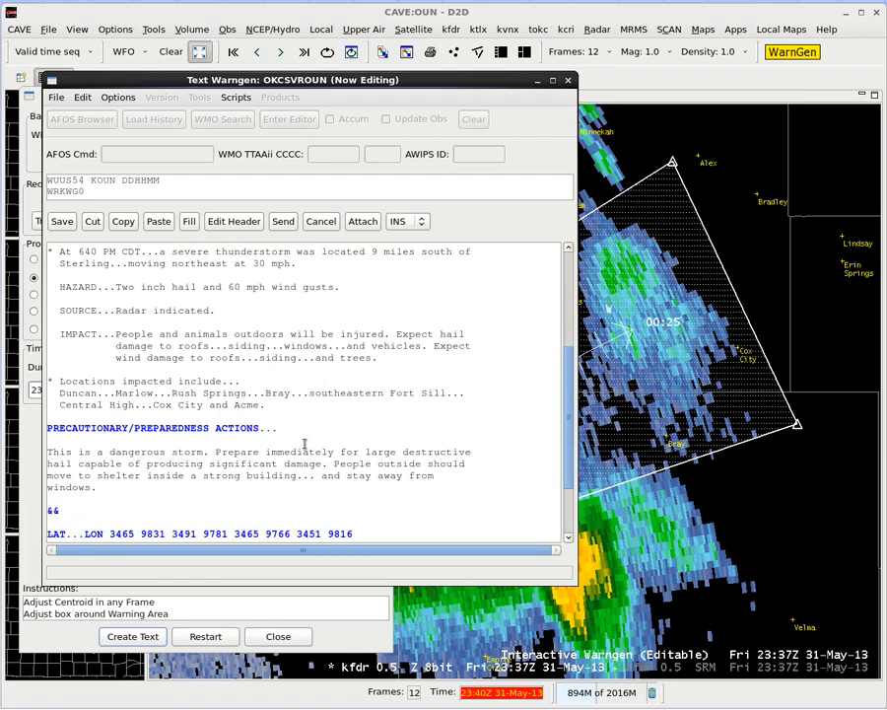
pyautogui.scroll(-2, 312, 438)
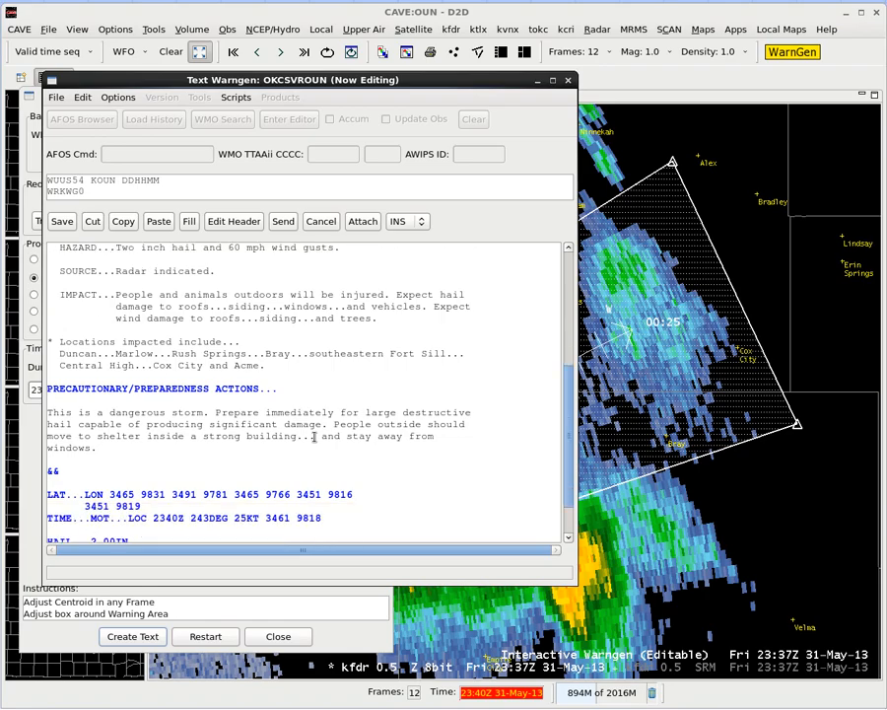
pyautogui.scroll(-1, 312, 442)
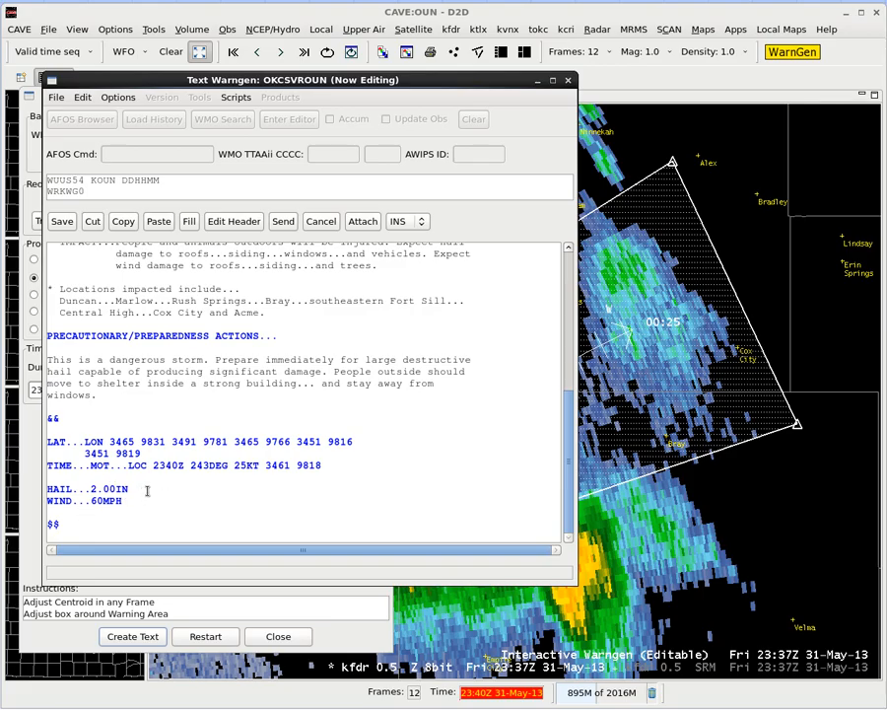
pyautogui.scroll(3, 116, 340)
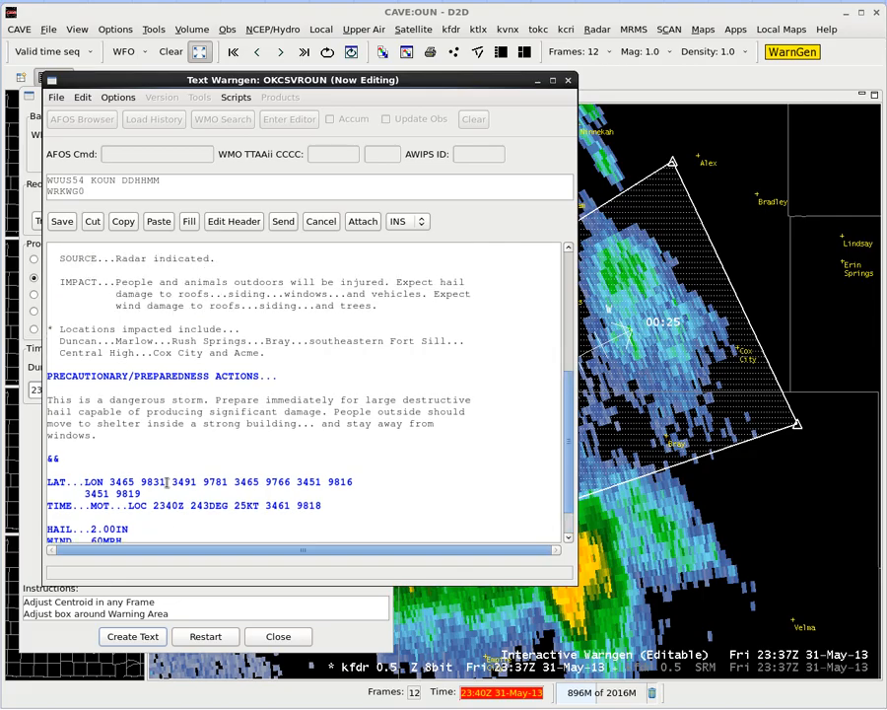
pyautogui.scroll(3, 139, 328)
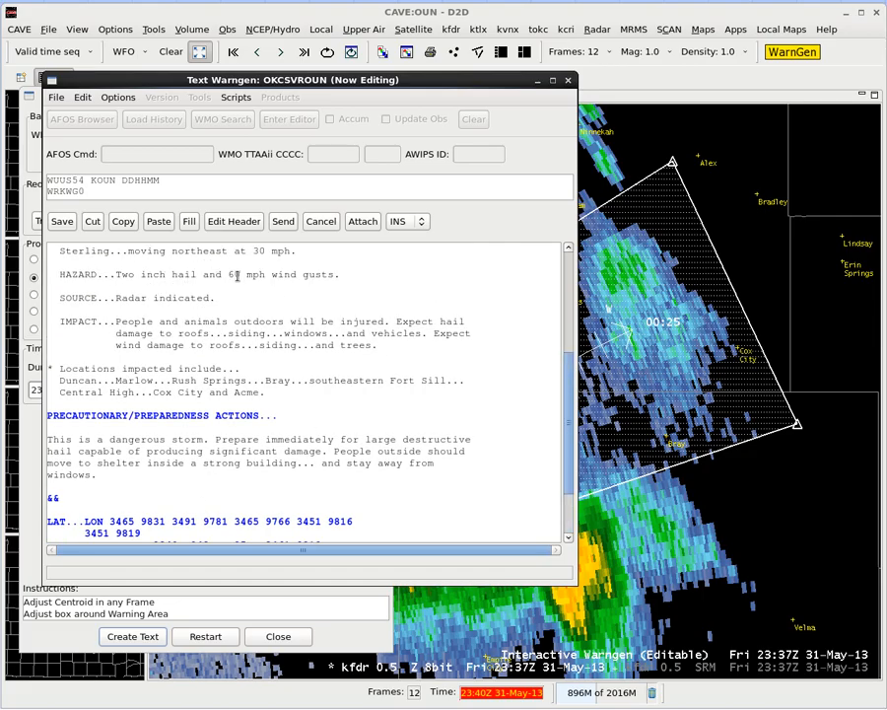
pyautogui.scroll(-6, 128, 464)
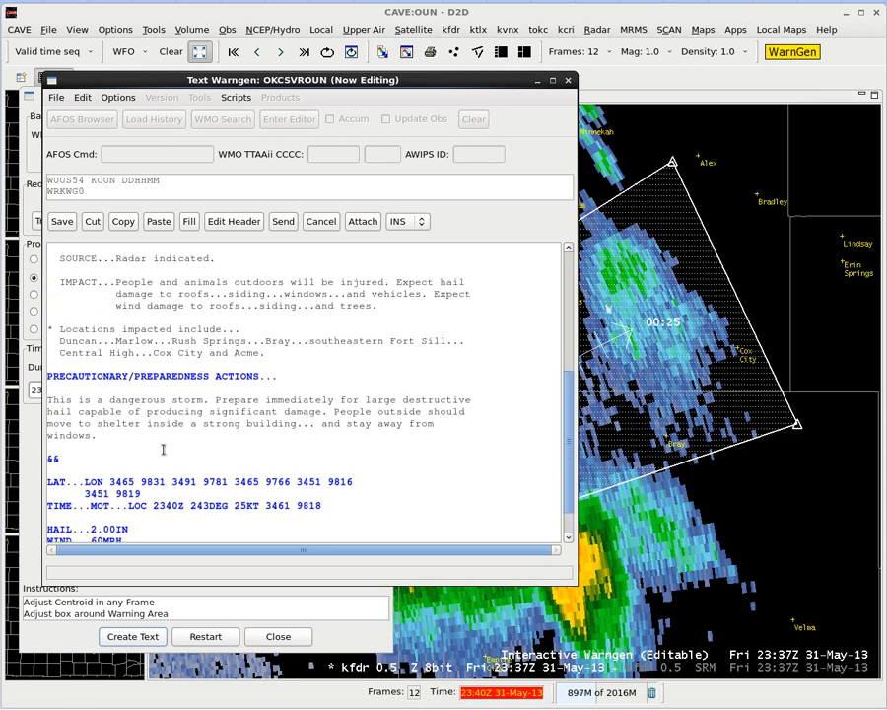
# - Check the warning's locations and closing tags, send the severe thunderstorm warning past the quality-control and operational-mode confirmations, and dismiss the expiration notice
pyautogui.scroll(1, 163, 448)
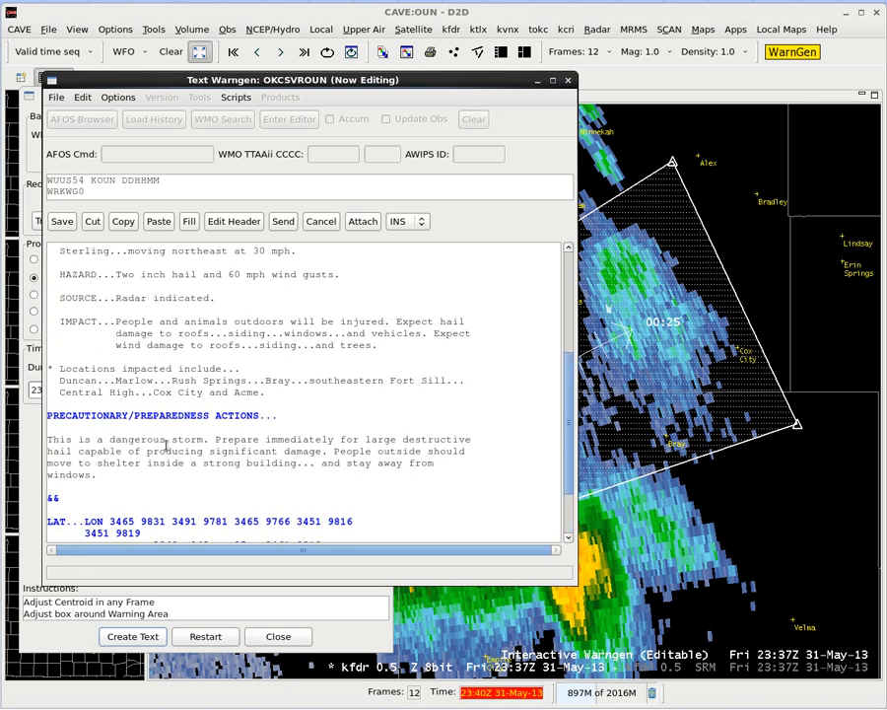
pyautogui.moveTo(495, 79); pyautogui.dragTo(444, 72)
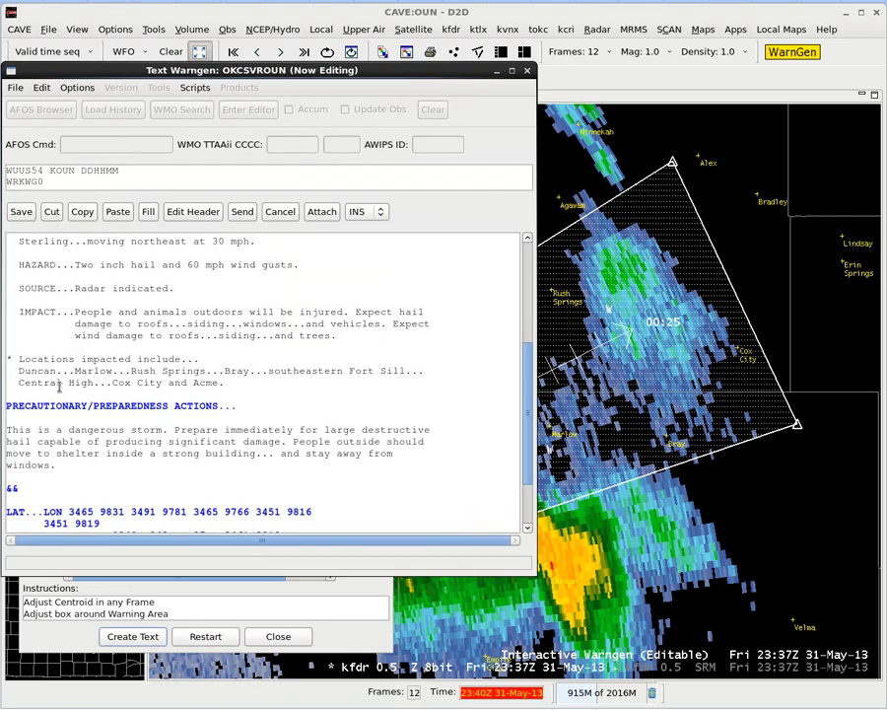
pyautogui.scroll(-3, 512, 424)
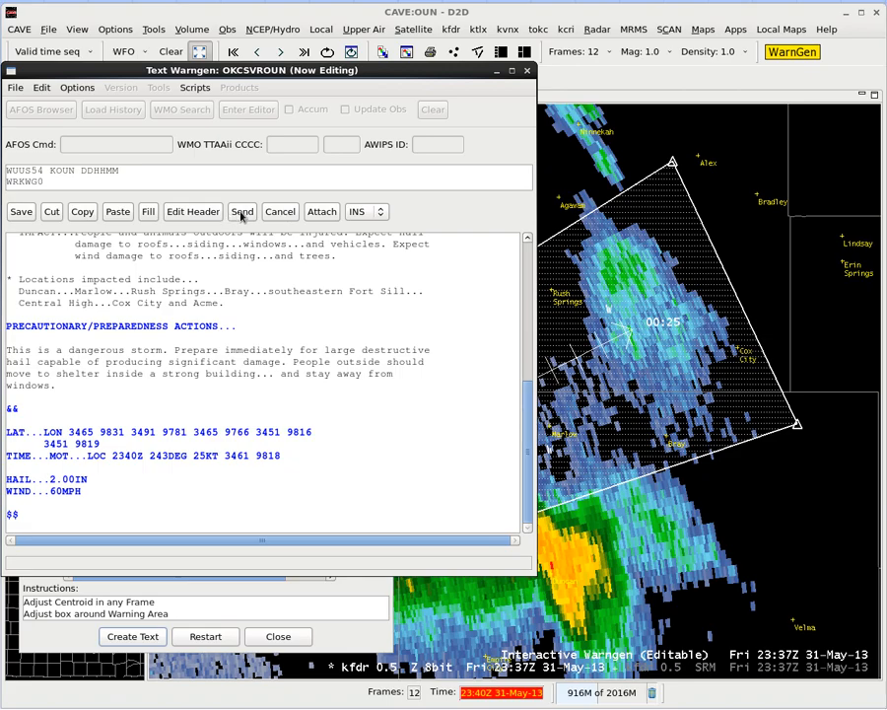
pyautogui.click(241, 213)
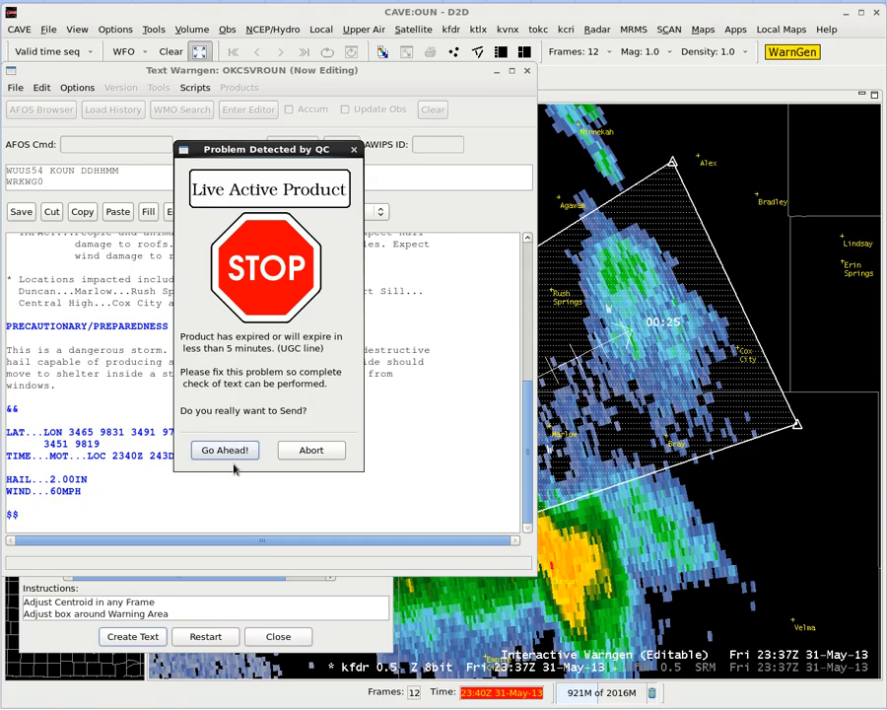
pyautogui.click(225, 451)
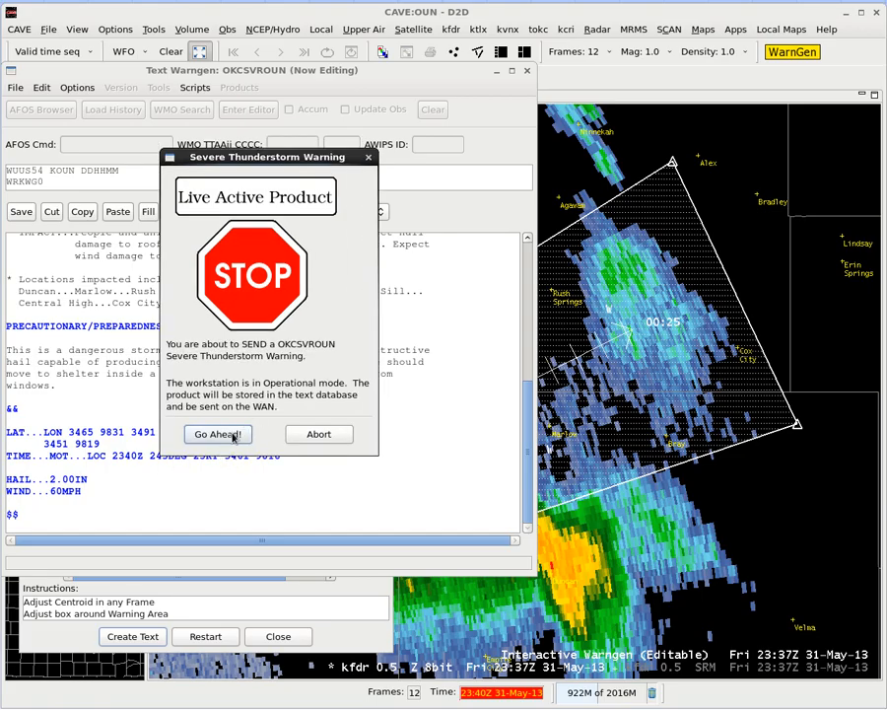
pyautogui.click(230, 433)
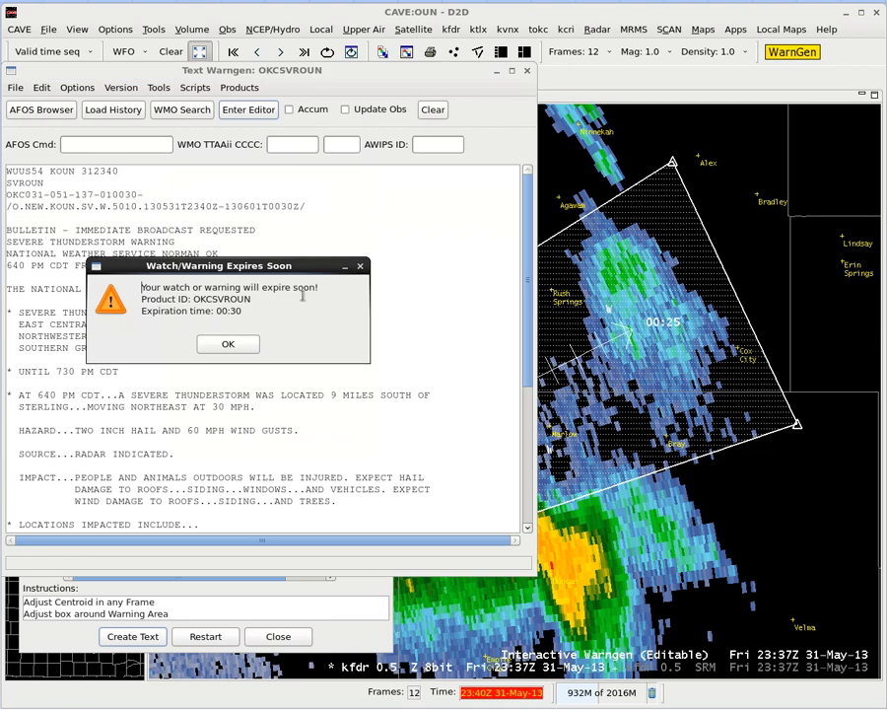
pyautogui.click(227, 345)
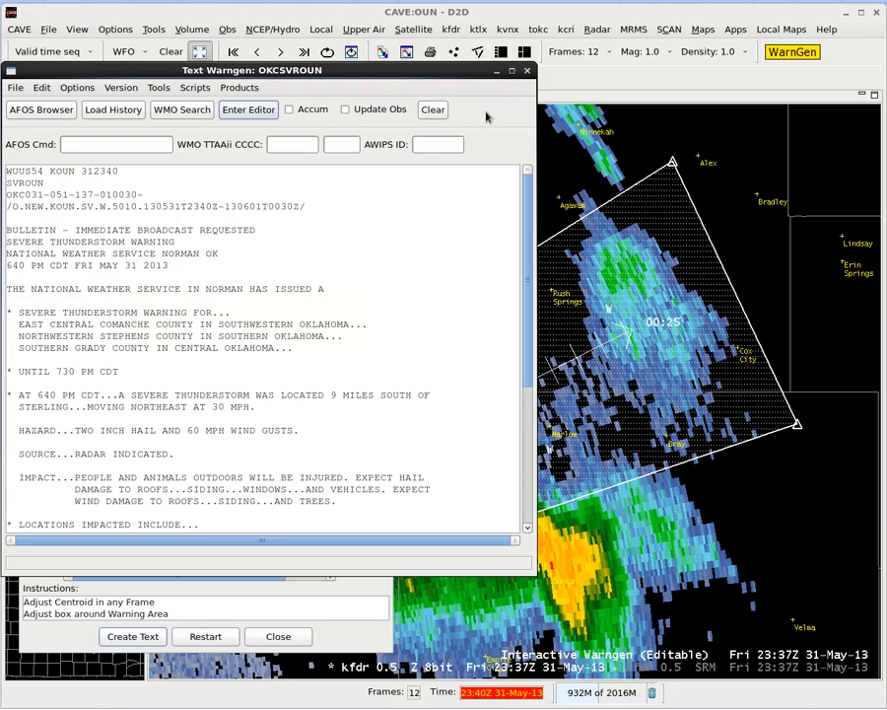
# - Clear the text editor and WarnGen windows off the map and load the Local CWA Convective Warnings over the radar
pyautogui.moveTo(482, 70); pyautogui.dragTo(0, 87)
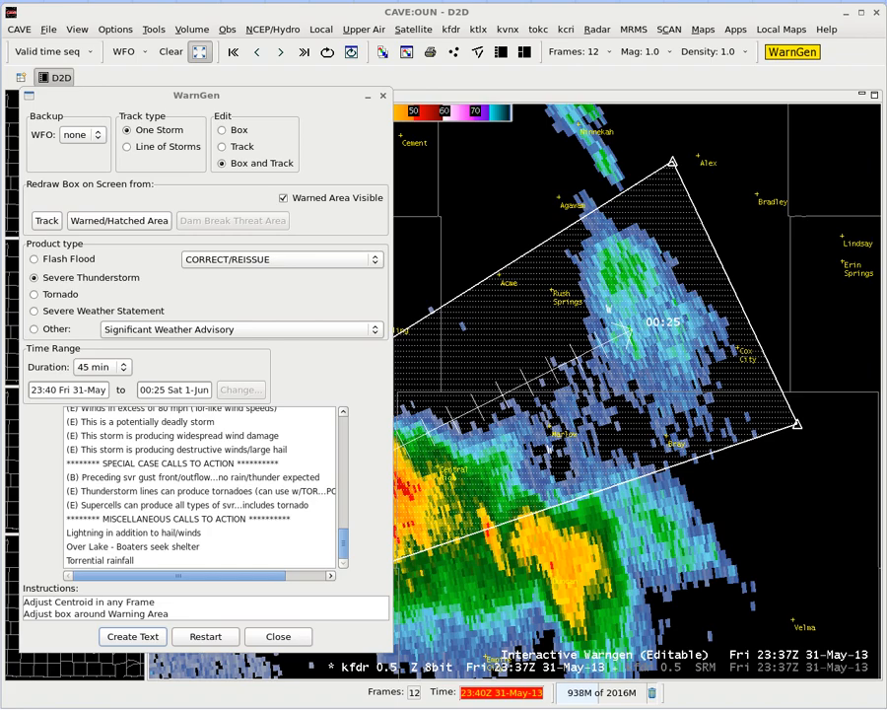
pyautogui.moveTo(321, 99); pyautogui.dragTo(0, 110)
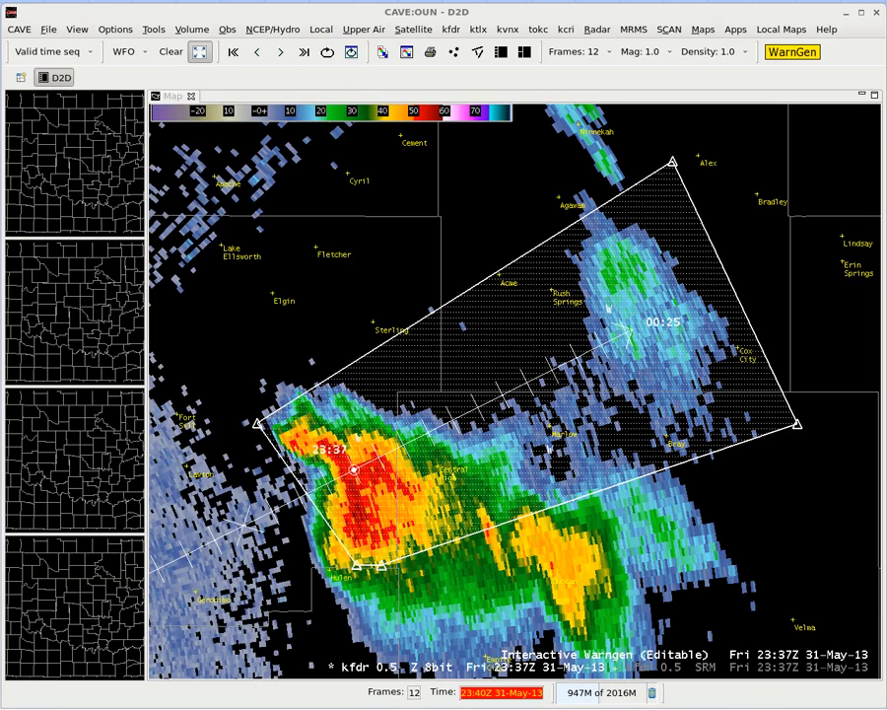
pyautogui.click(225, 30)
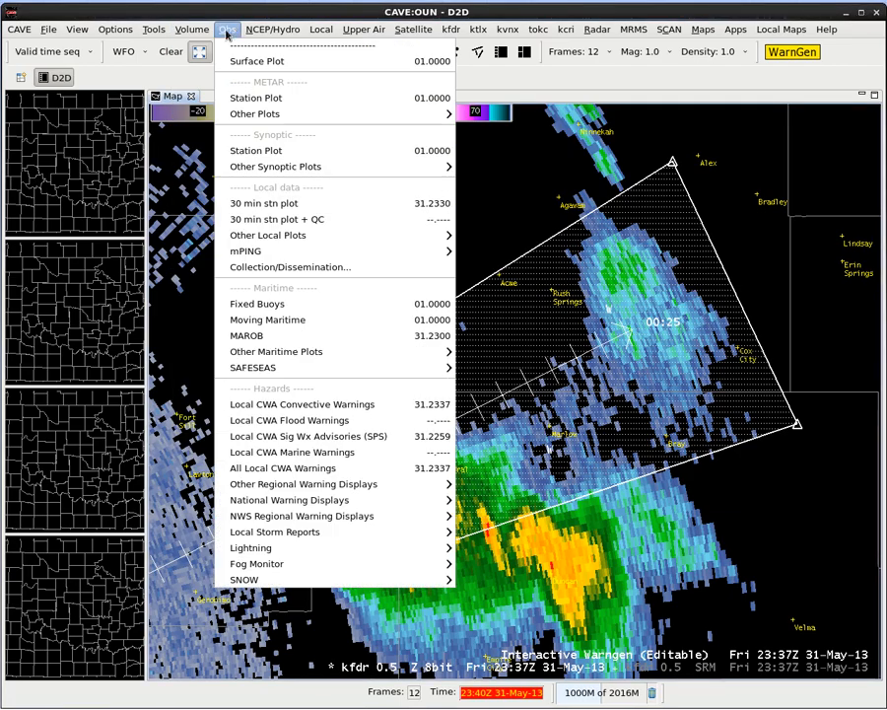
pyautogui.click(367, 409)
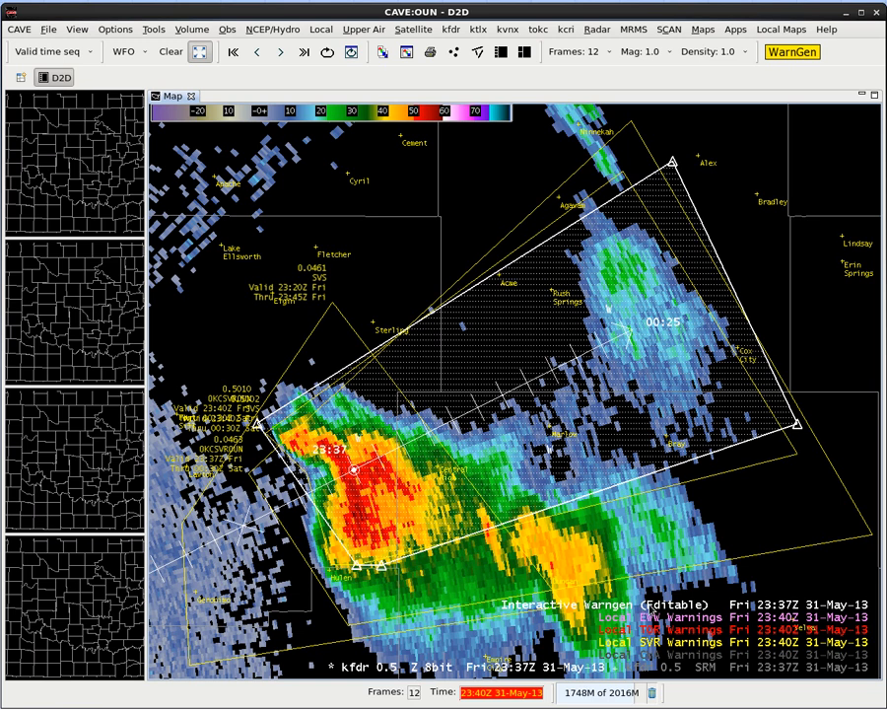
# - Toggle the Local SVR Warnings and Interactive WarnGen layers off and on to compare the issued warning with the editable polygon
pyautogui.click(621, 642)
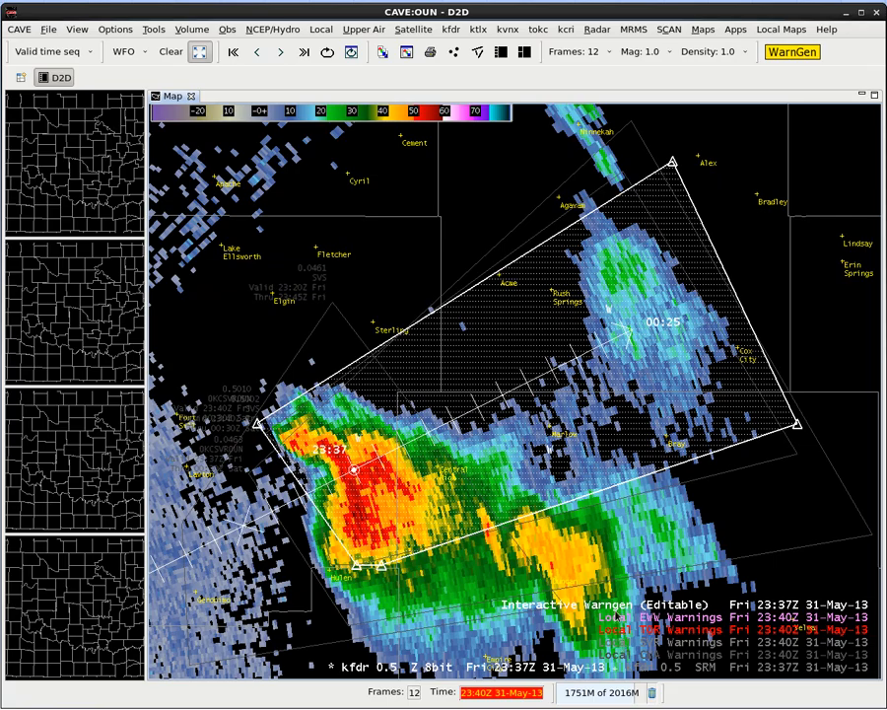
pyautogui.click(622, 643)
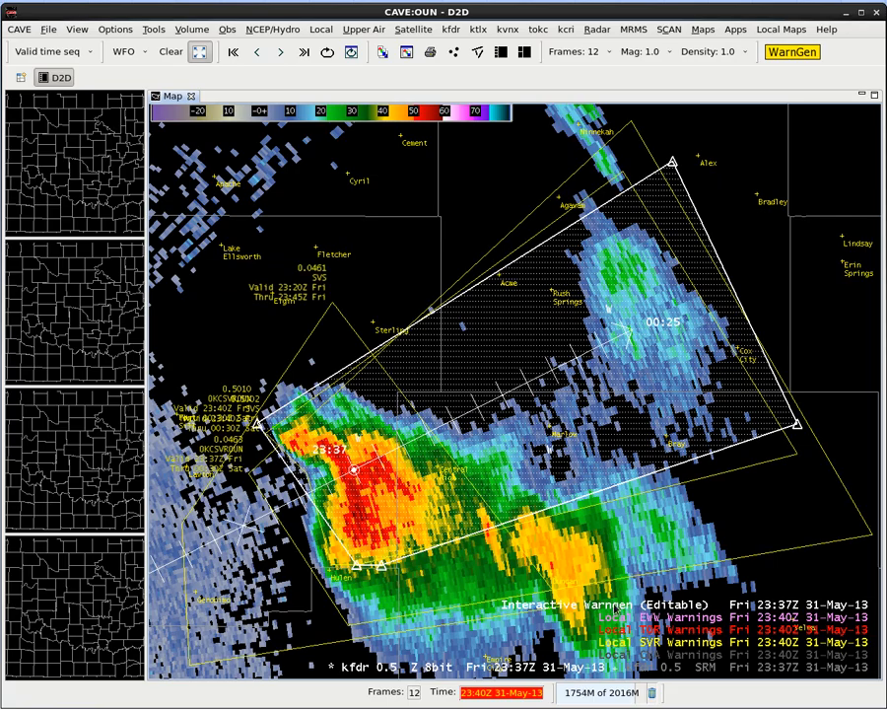
pyautogui.click(609, 605)
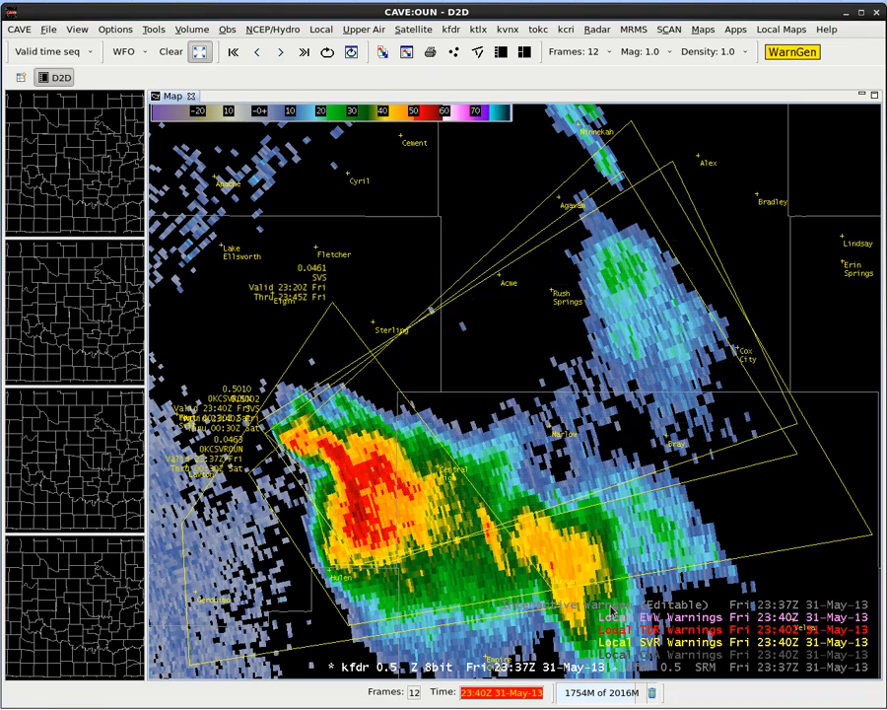
pyautogui.click(609, 605)
pyautogui.click(609, 606)
pyautogui.click(609, 605)
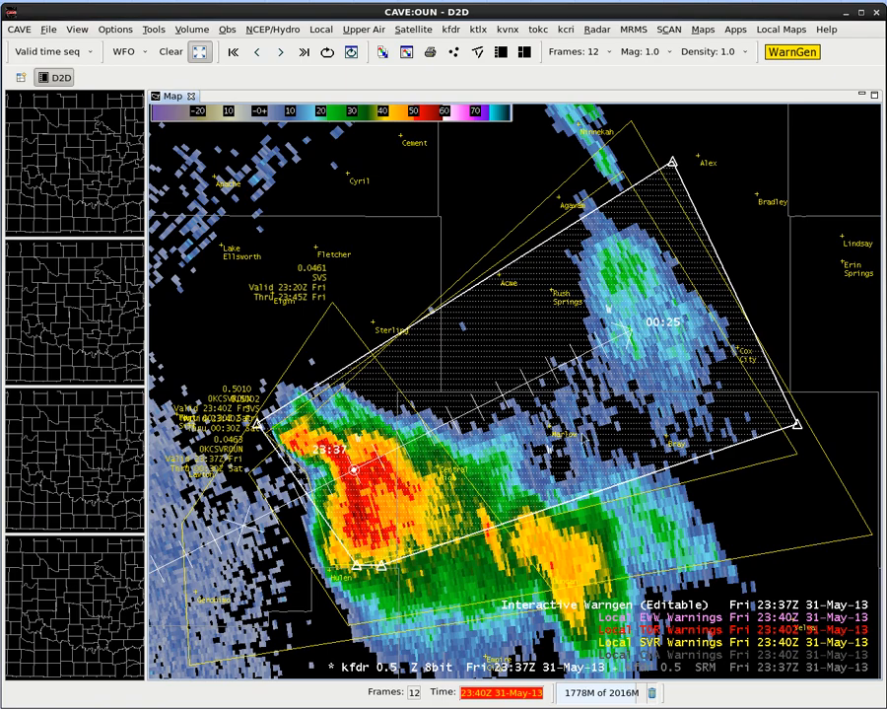
# - Sample the severe thunderstorm warning just south of the new polygon to read its product ID, event number and valid times
pyautogui.scroll(-1, 542, 545)
pyautogui.scroll(4, 498, 563)
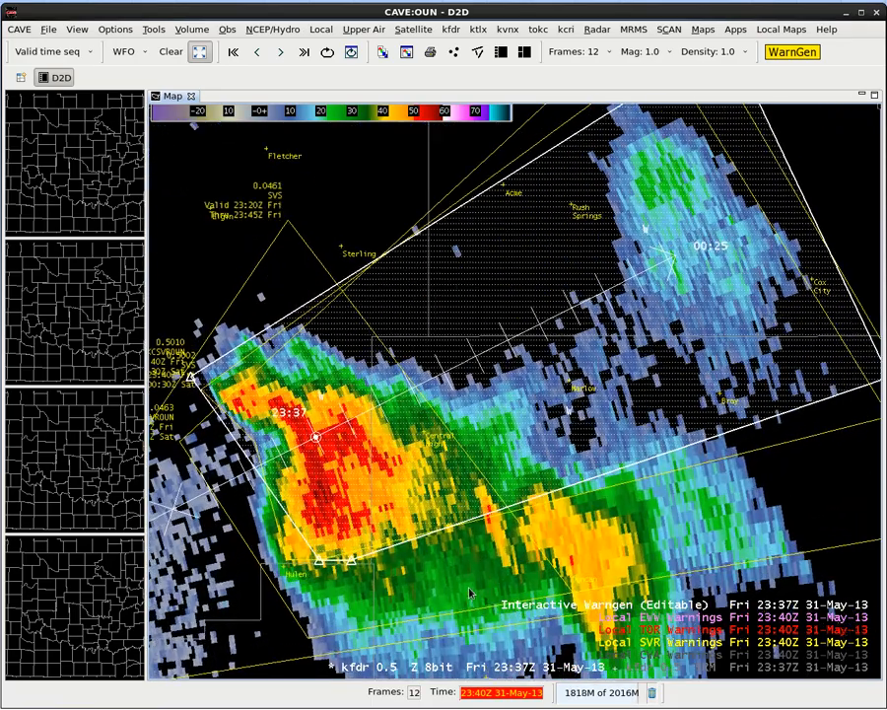
pyautogui.moveTo(470, 591); pyautogui.dragTo(516, 546)
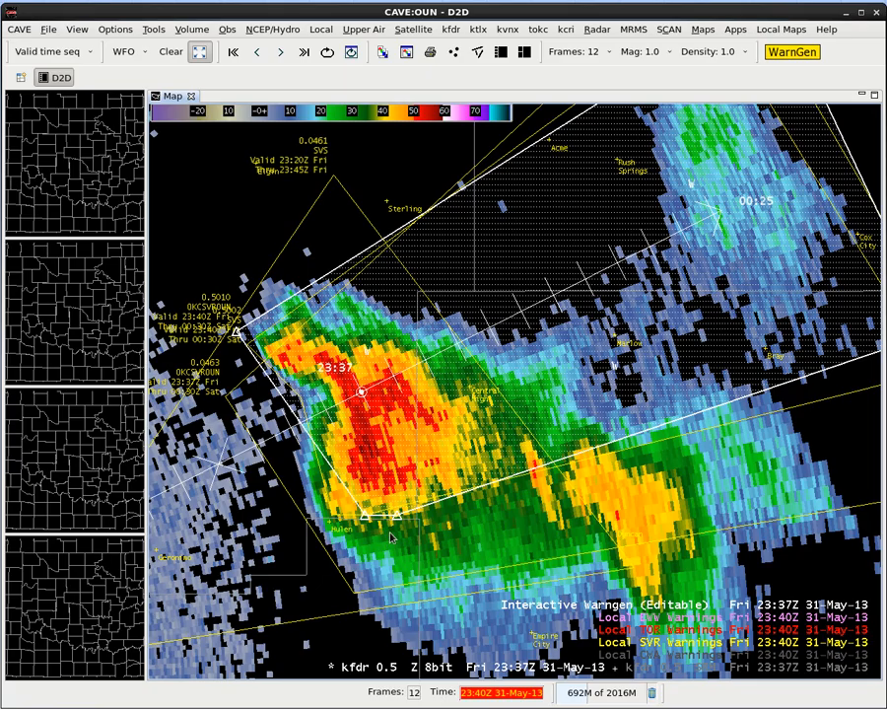
pyautogui.moveTo(717, 523); pyautogui.dragTo(665, 524)
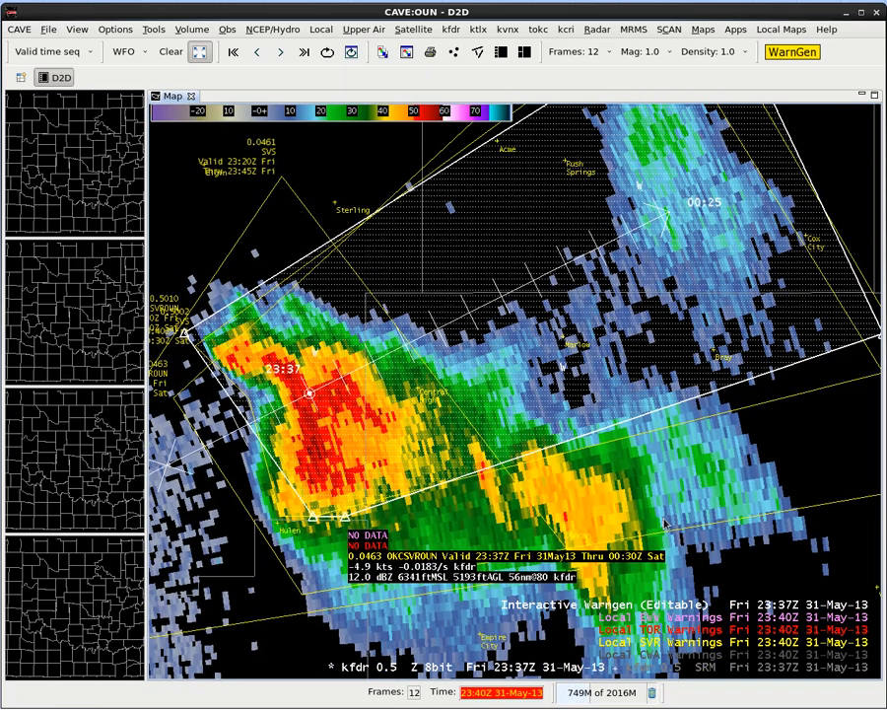
pyautogui.click(665, 524)
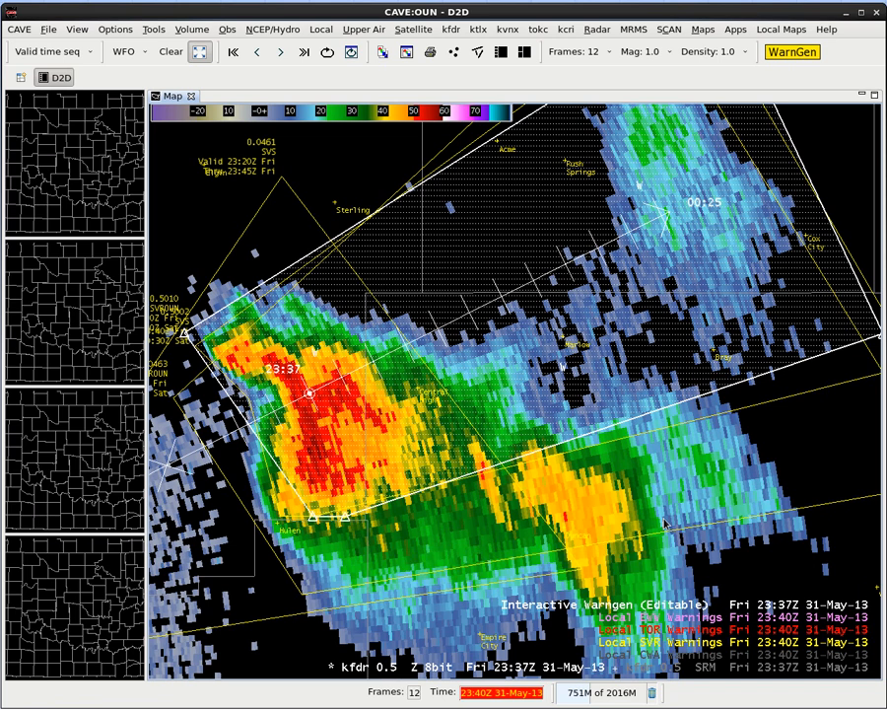